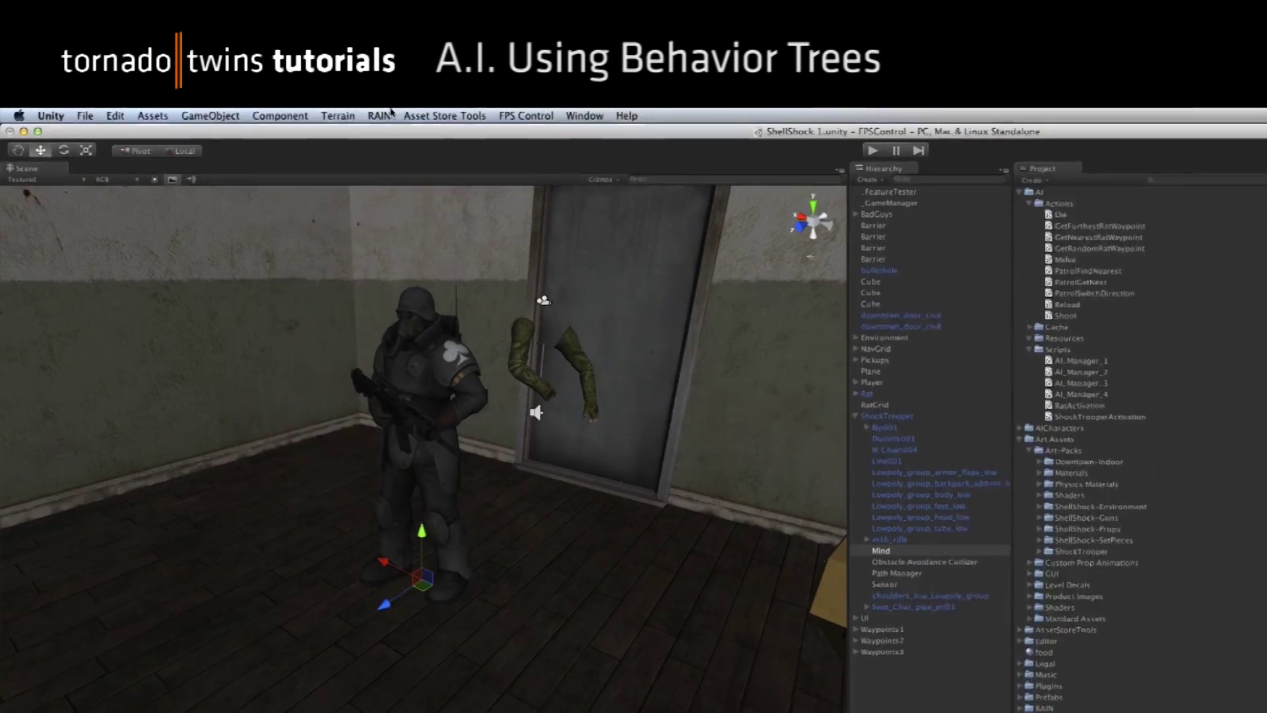
- Open the RAIN menu above the ShockTrooper scene
{"action": "left_click", "coordinate": [387, 115]}
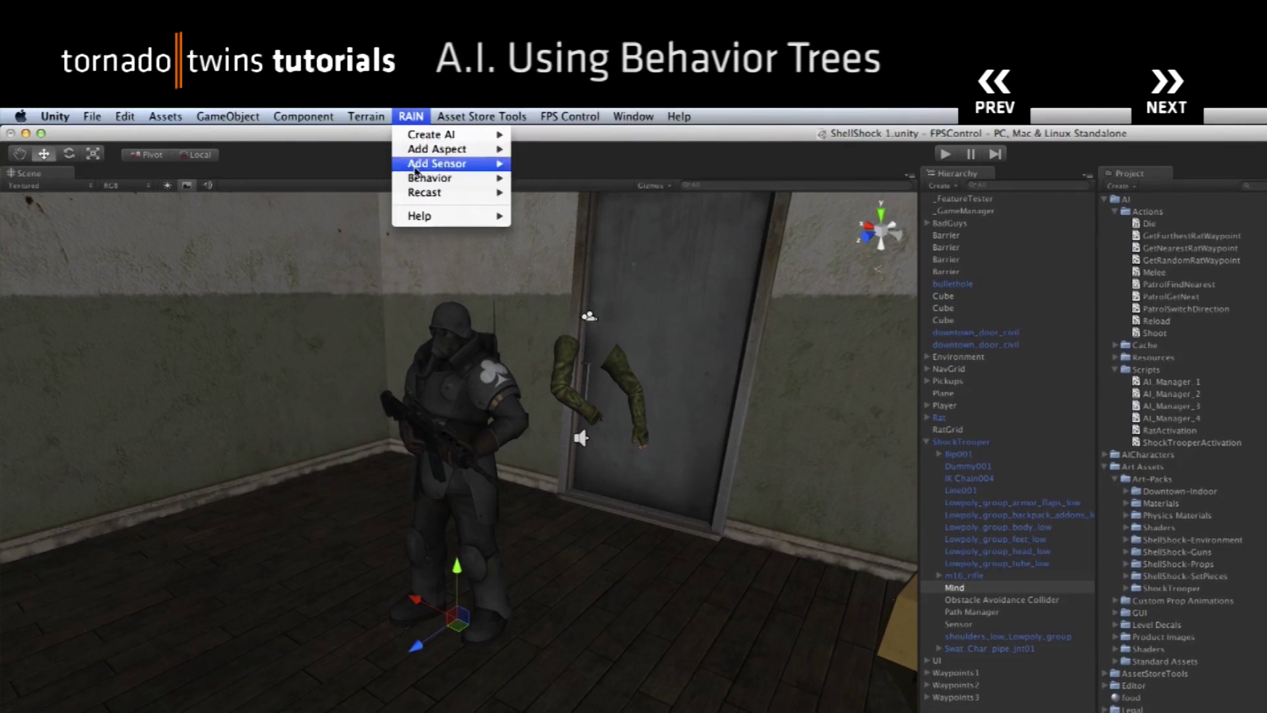
- Open RAIN's Behavior Tree Editor and dock it beside the Scene view
{"action": "mouse_move", "coordinate": [470, 171]}
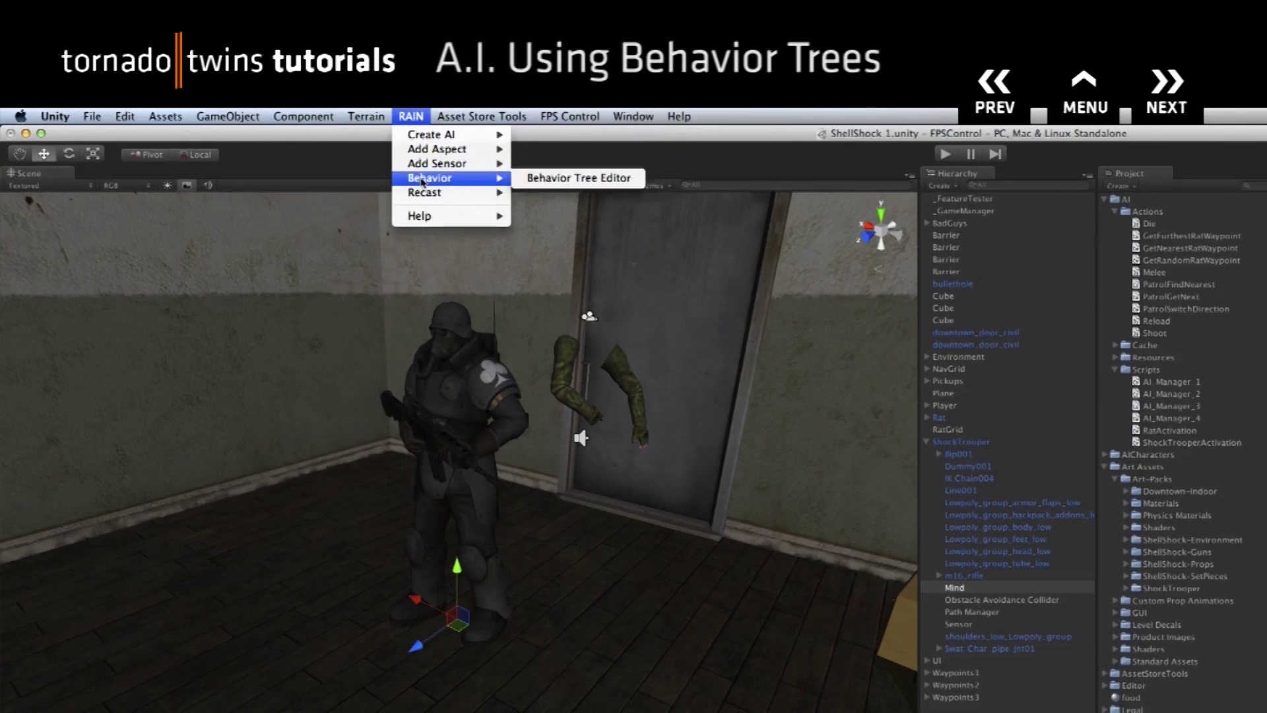
{"action": "left_click", "coordinate": [558, 178]}
{"action": "left_click_drag", "start_coordinate": [496, 329], "coordinate": [483, 381]}
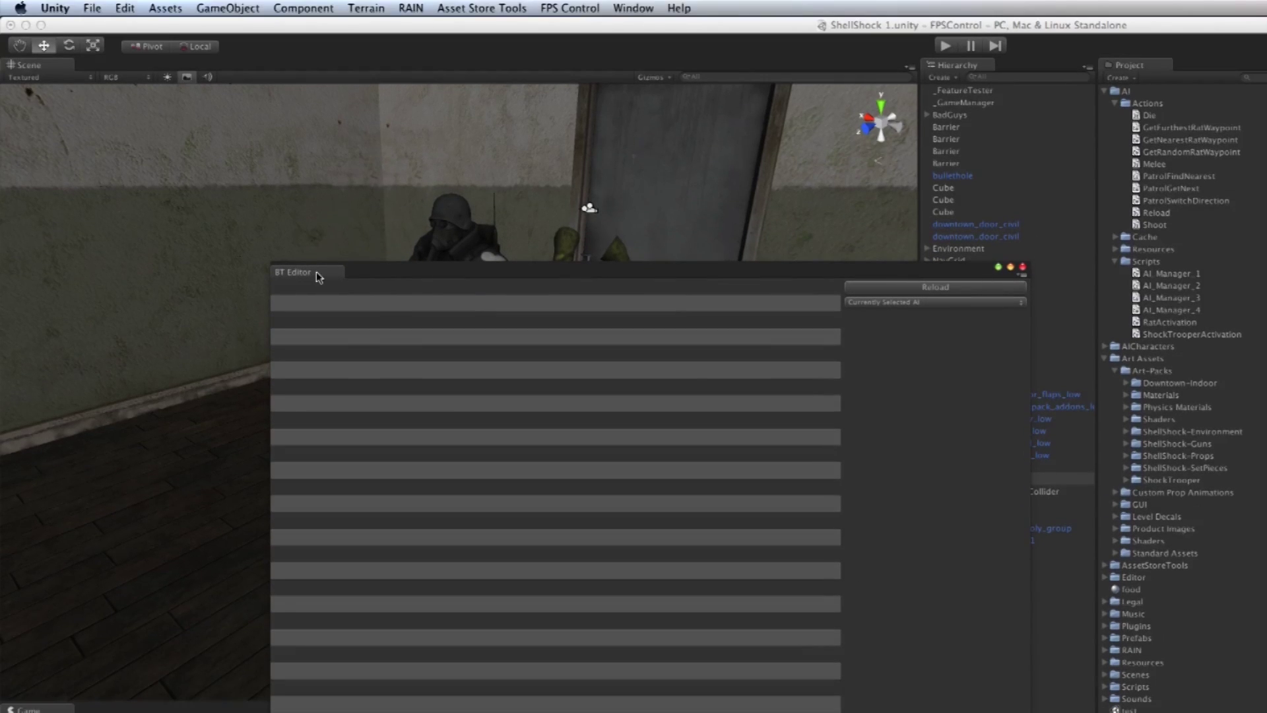
{"action": "left_click_drag", "start_coordinate": [316, 271], "coordinate": [935, 238]}
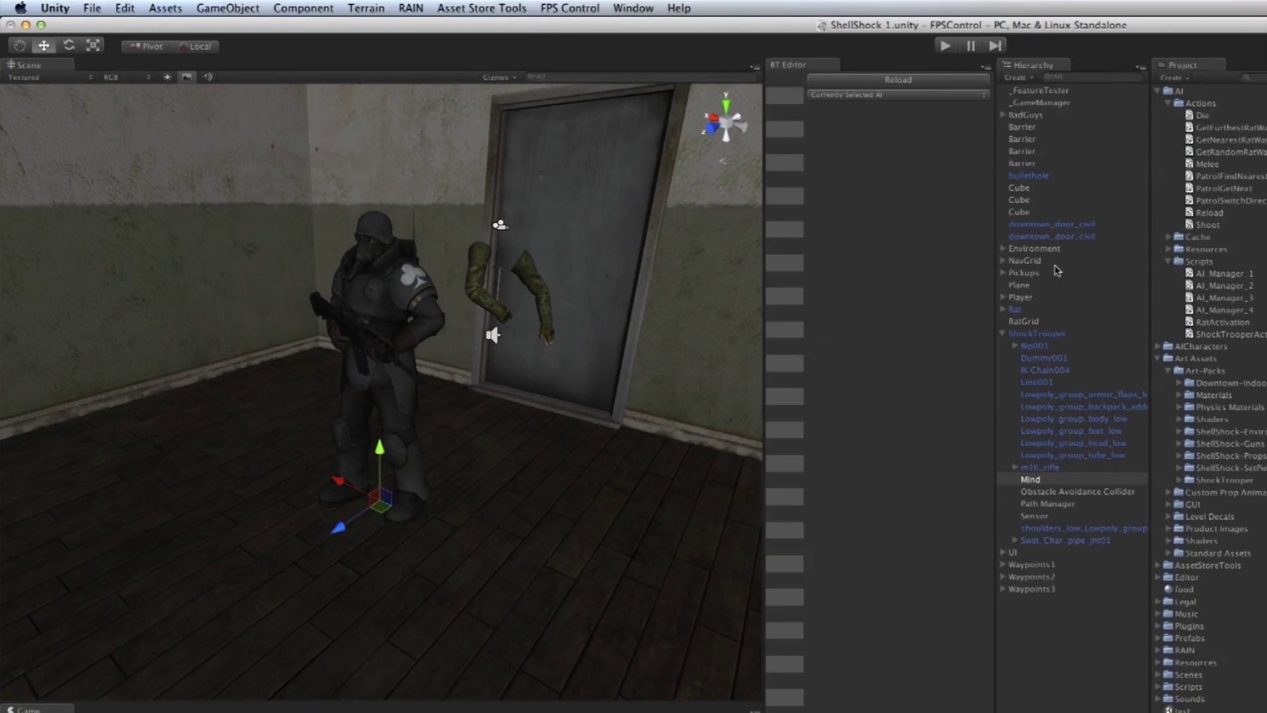
- Dock Hierarchy alongside Project and widen the BT Editor panel
{"action": "left_click_drag", "start_coordinate": [1024, 68], "coordinate": [1252, 83]}
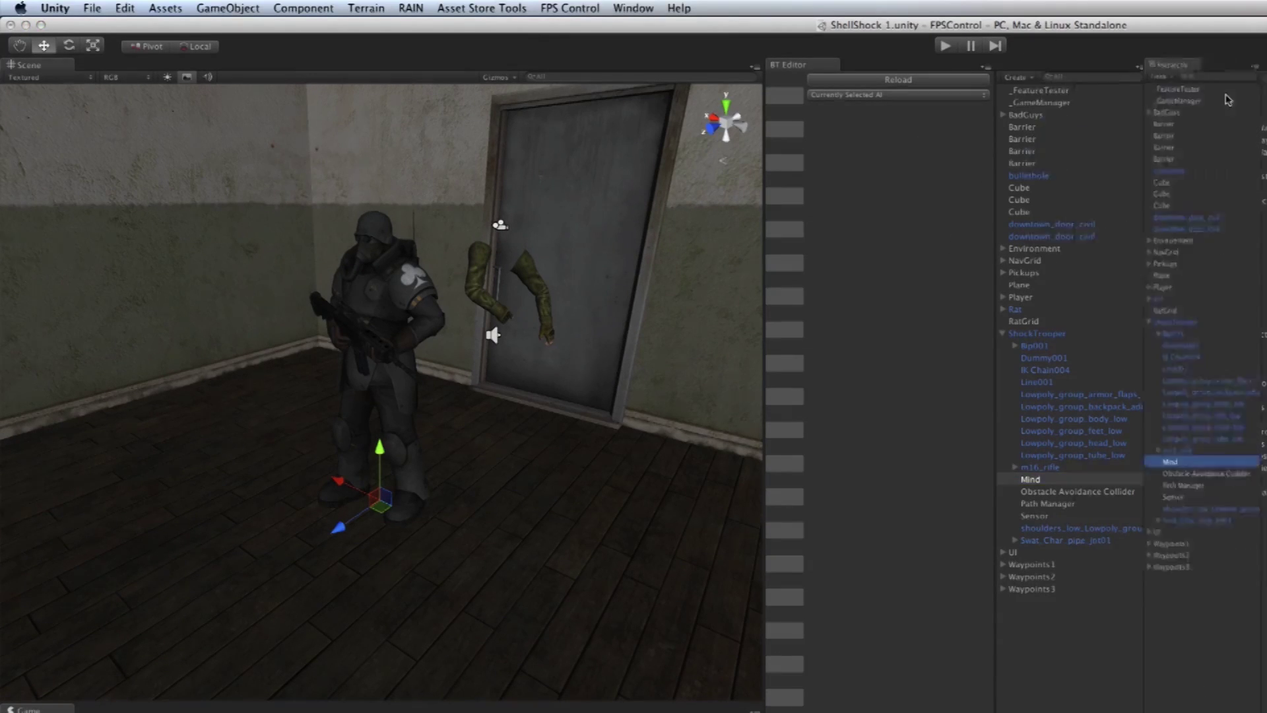
{"action": "left_click_drag", "start_coordinate": [944, 83], "coordinate": [951, 86]}
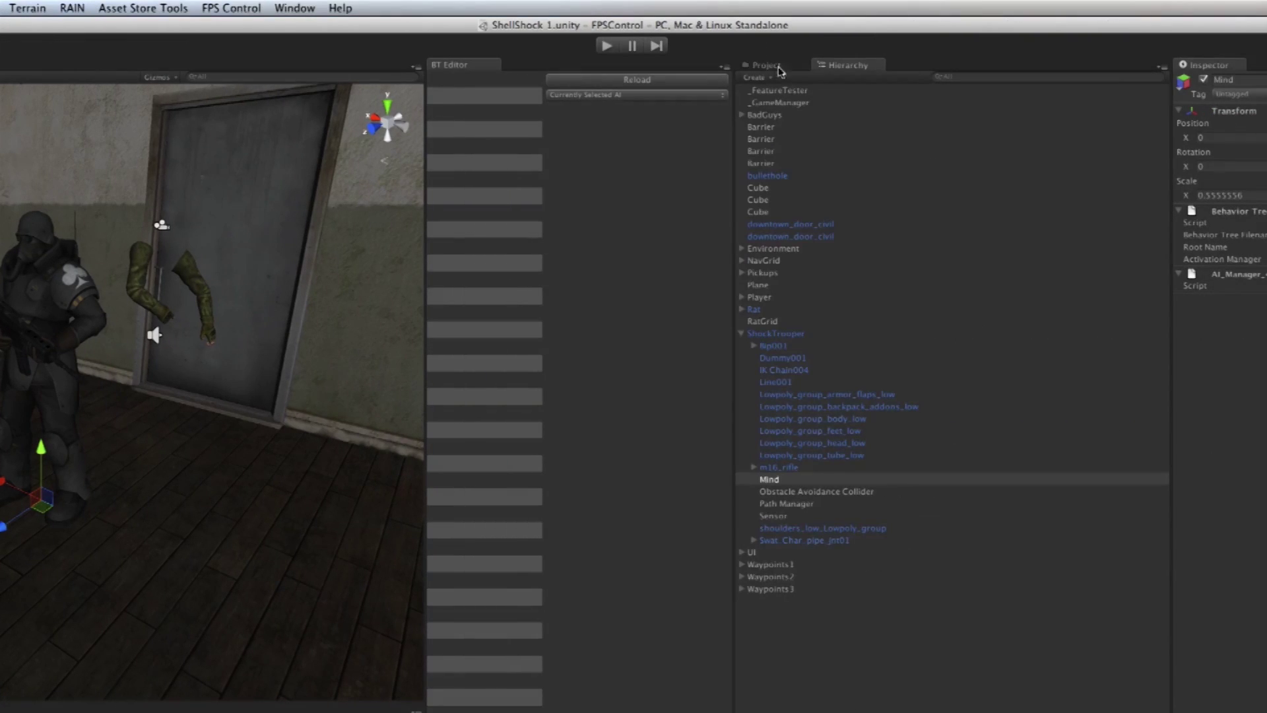
{"action": "left_click_drag", "start_coordinate": [731, 200], "coordinate": [862, 199]}
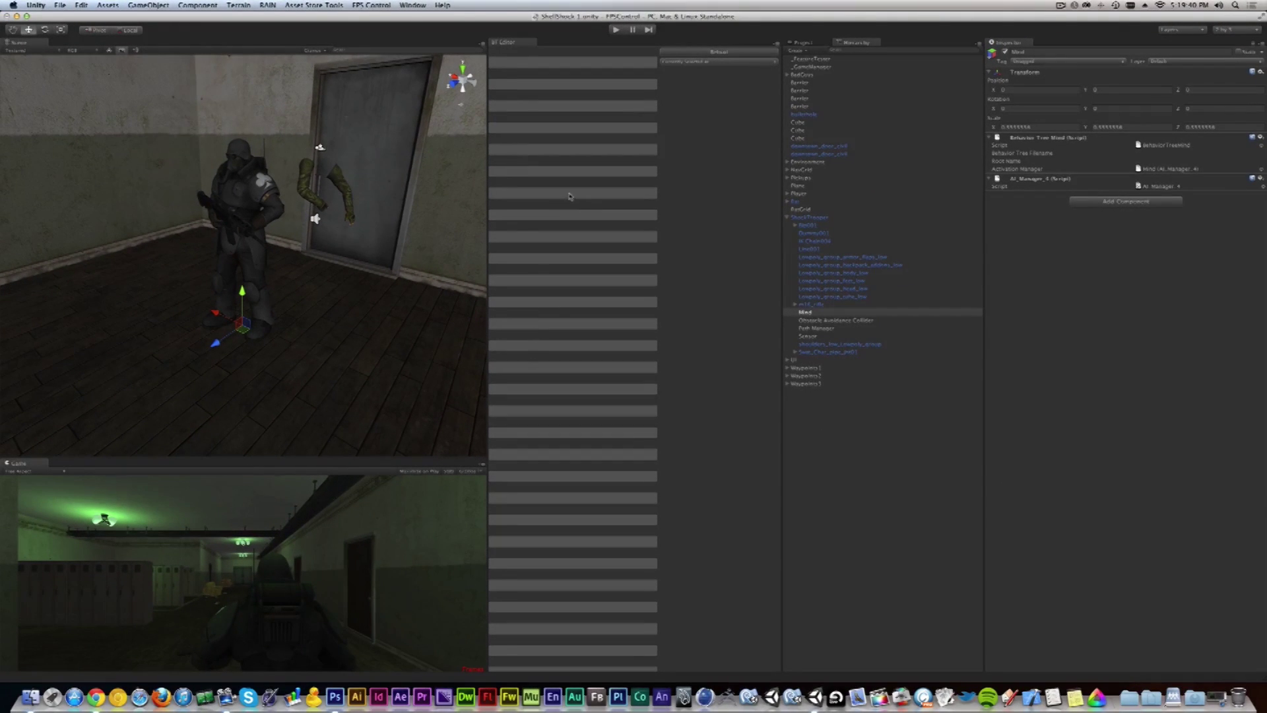
- Create a new behavior tree named TornadoTwinsBehave in the BT Editor
{"action": "left_click", "coordinate": [705, 64]}
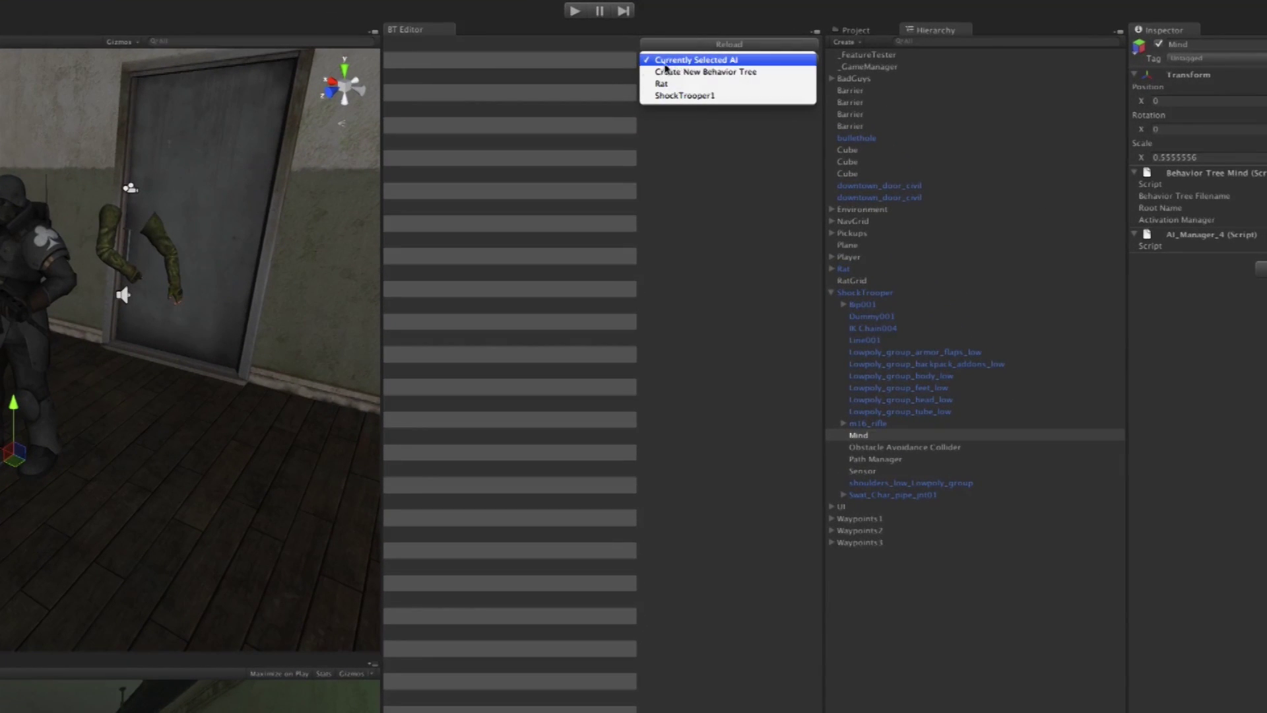
{"action": "left_click", "coordinate": [704, 73]}
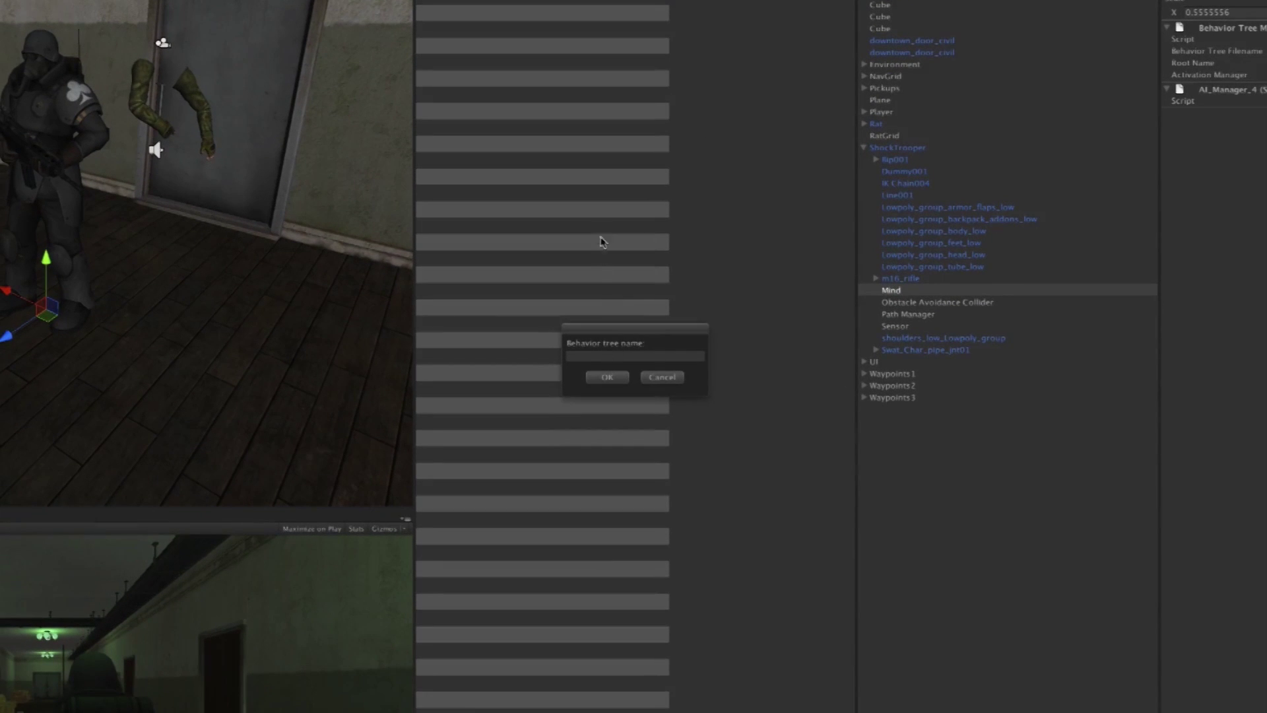
{"action": "left_click", "coordinate": [603, 357]}
{"action": "type", "text": "TornadoTwinsBehave"}
{"action": "left_click", "coordinate": [598, 380]}
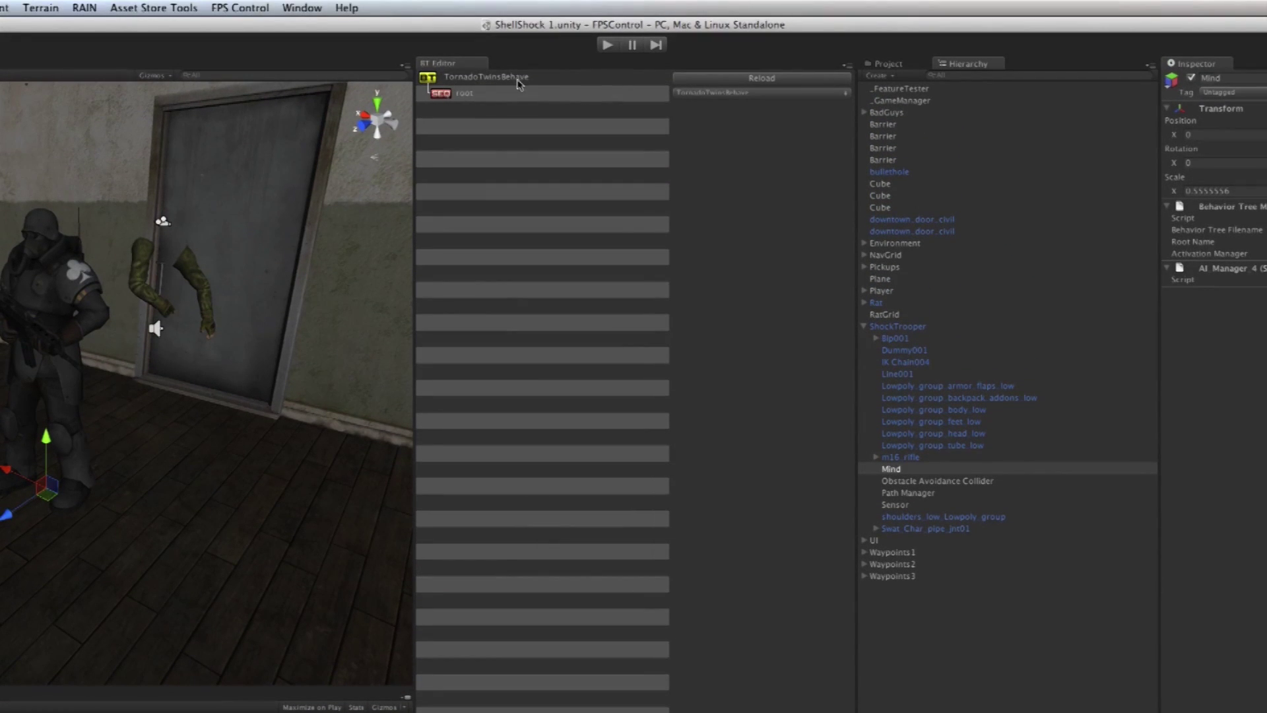
{"action": "left_click", "coordinate": [903, 64]}
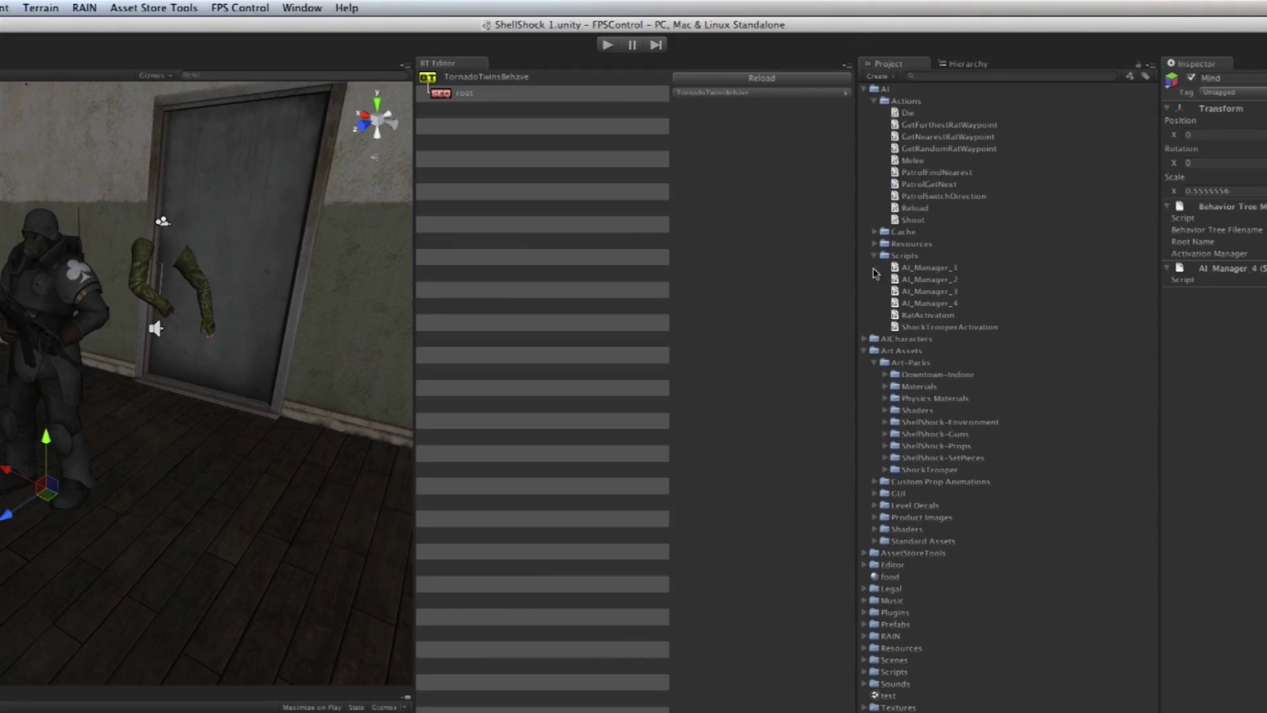
- Expand AI > Resources to find the Behavior Trees folder, then collapse it
{"action": "left_click", "coordinate": [875, 244]}
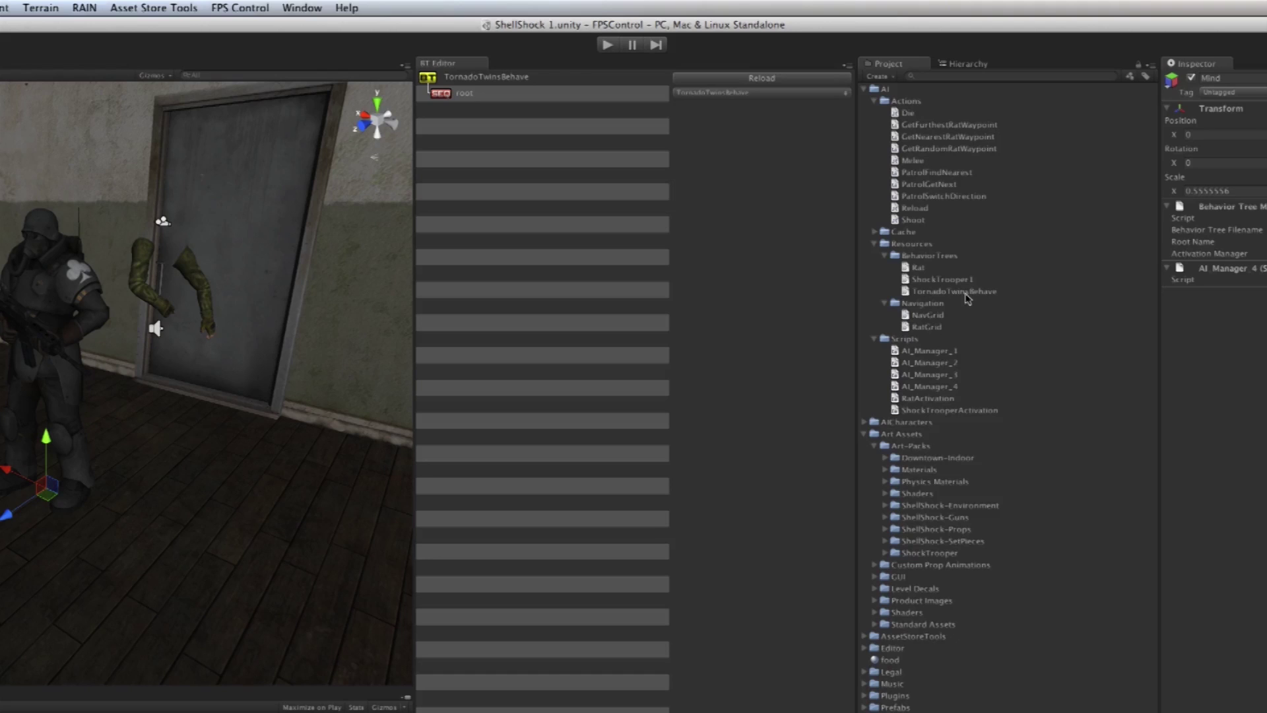
{"action": "left_click", "coordinate": [885, 257]}
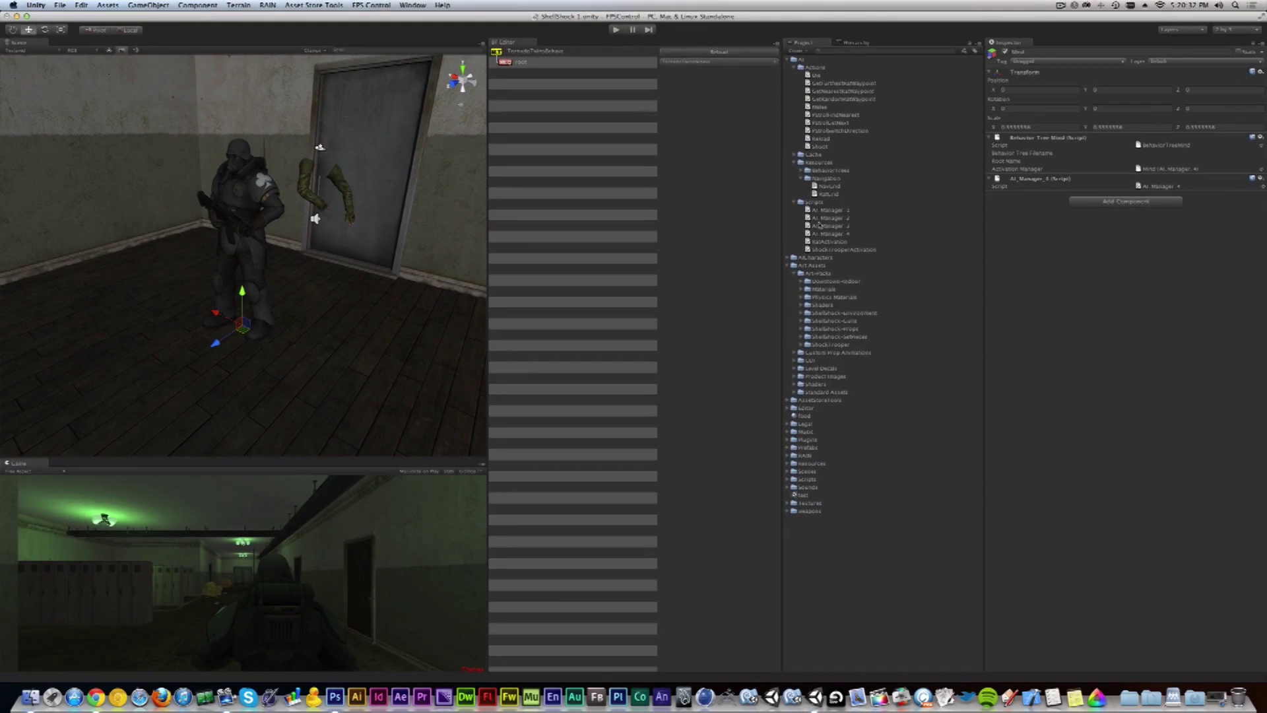
- Dock the Project panel below Hierarchy, make it taller, and select TornadoTwinsBehave
{"action": "left_click_drag", "start_coordinate": [819, 225], "coordinate": [840, 642]}
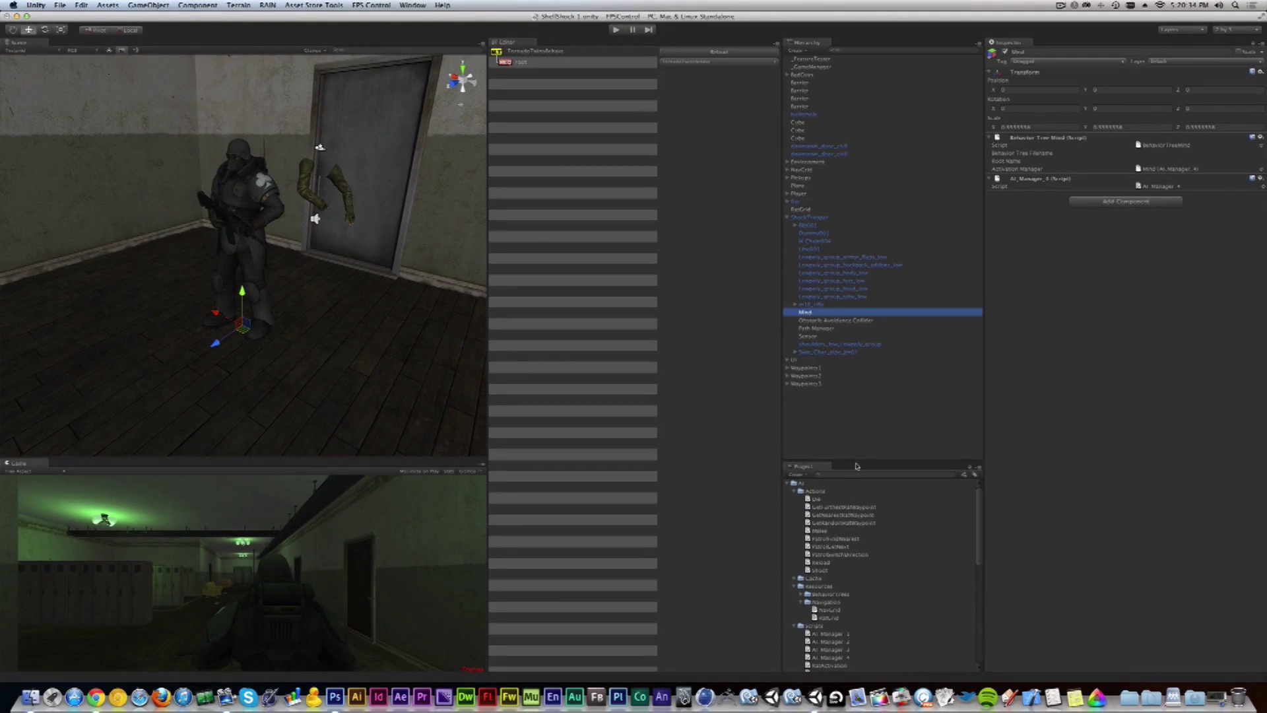
{"action": "left_click_drag", "start_coordinate": [856, 462], "coordinate": [855, 423]}
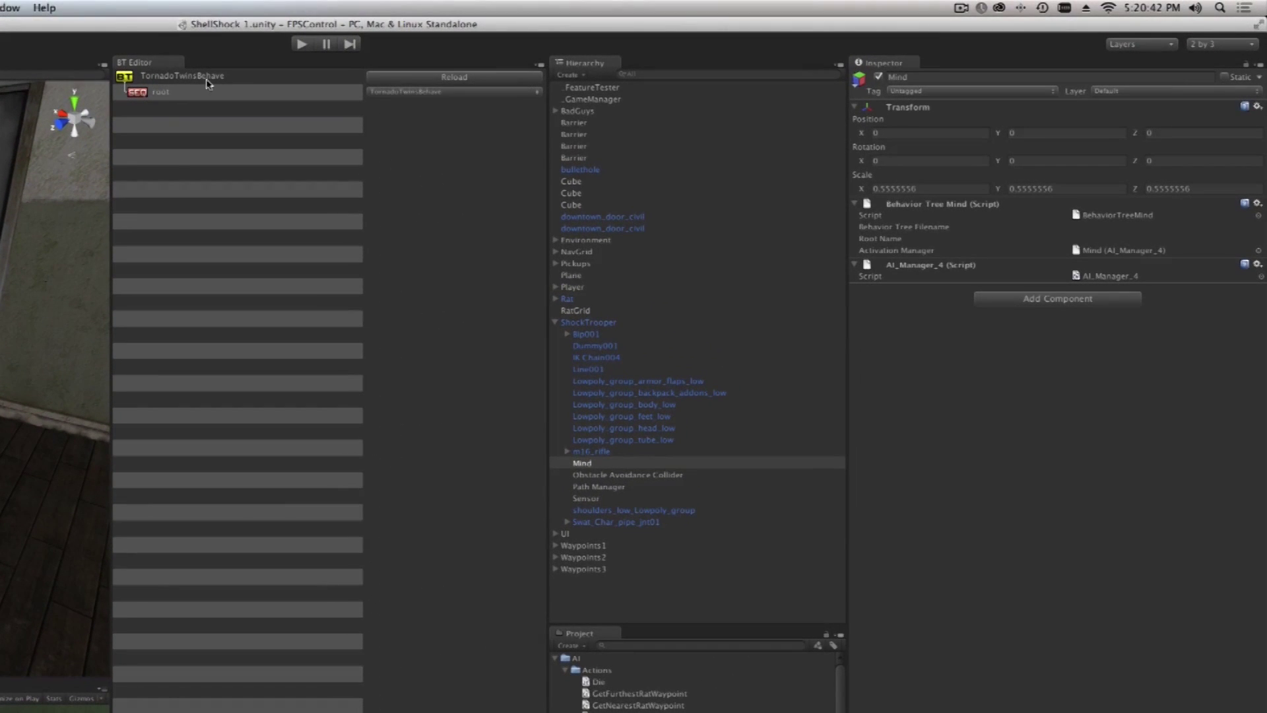
{"action": "left_click", "coordinate": [553, 54]}
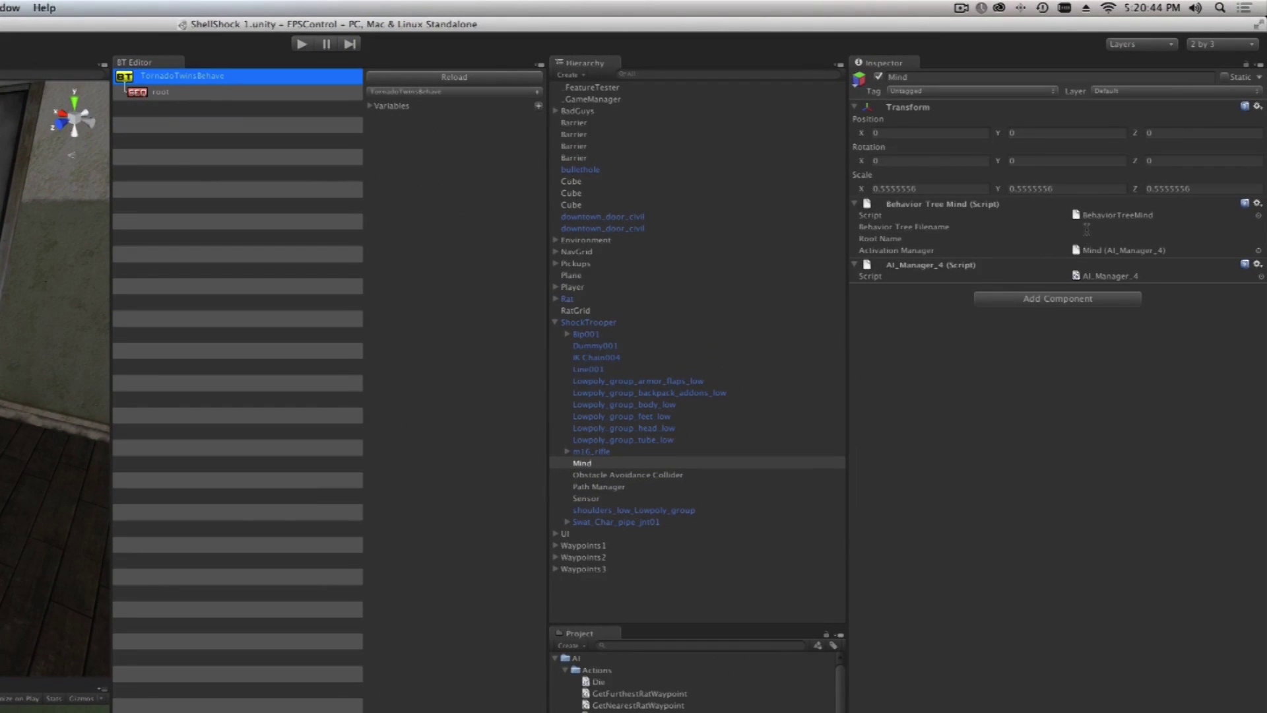
- Set the Mind's Behavior Tree Filename to TornadoTwinsBehave and Root Name to root
{"action": "left_click", "coordinate": [1087, 227]}
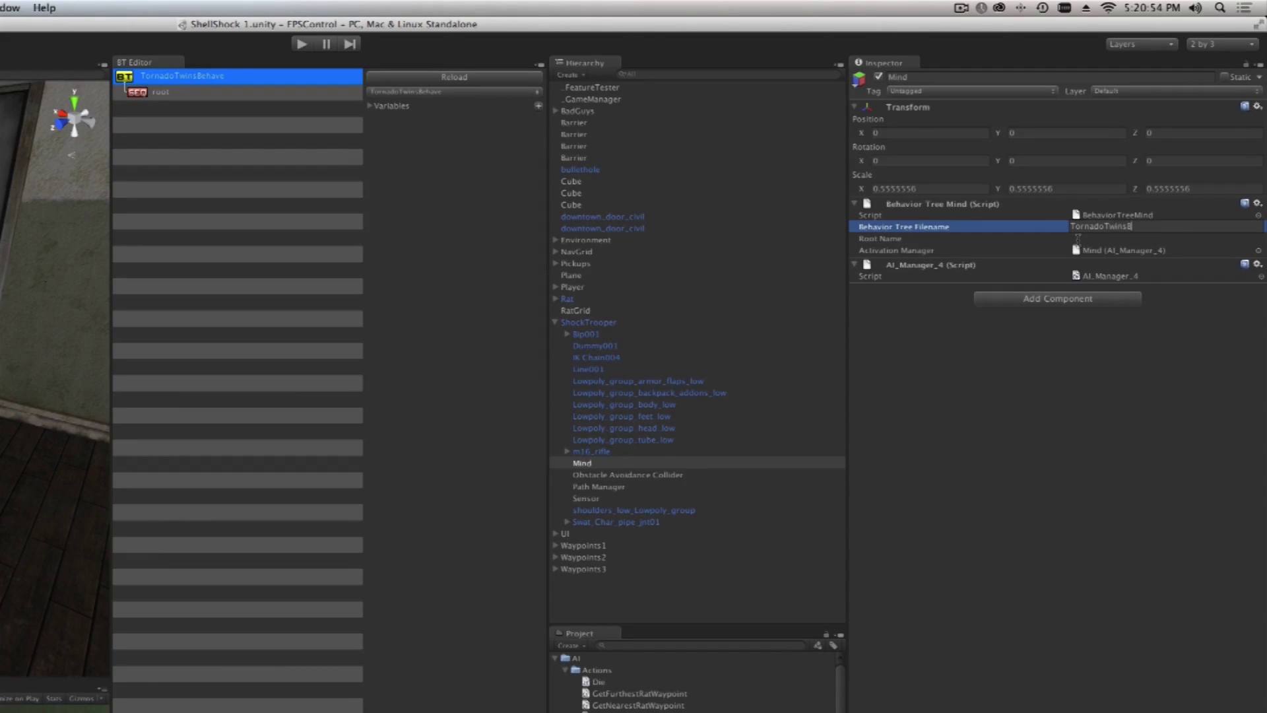
{"action": "type", "text": "ve"}
{"action": "key", "text": "Return"}
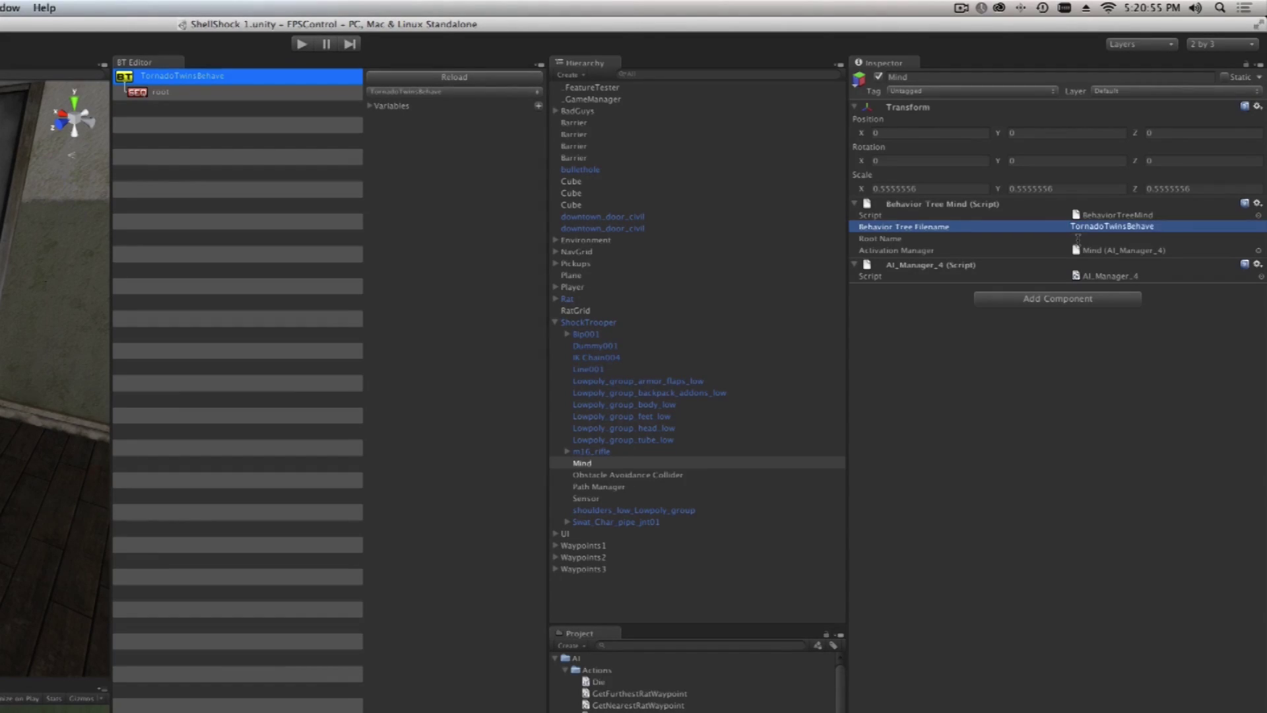
{"action": "left_click", "coordinate": [891, 242]}
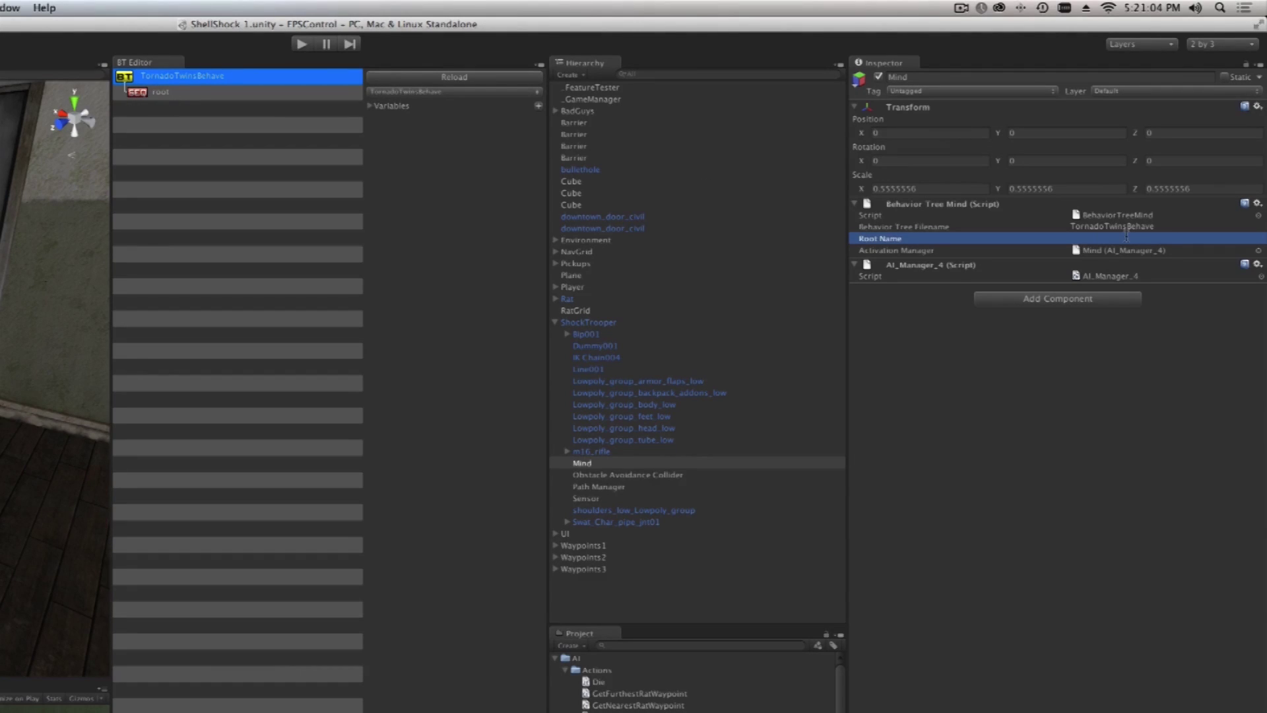
{"action": "left_click", "coordinate": [1124, 237]}
{"action": "type", "text": "root"}
{"action": "key", "text": "Return"}
{"action": "left_click", "coordinate": [182, 94]}
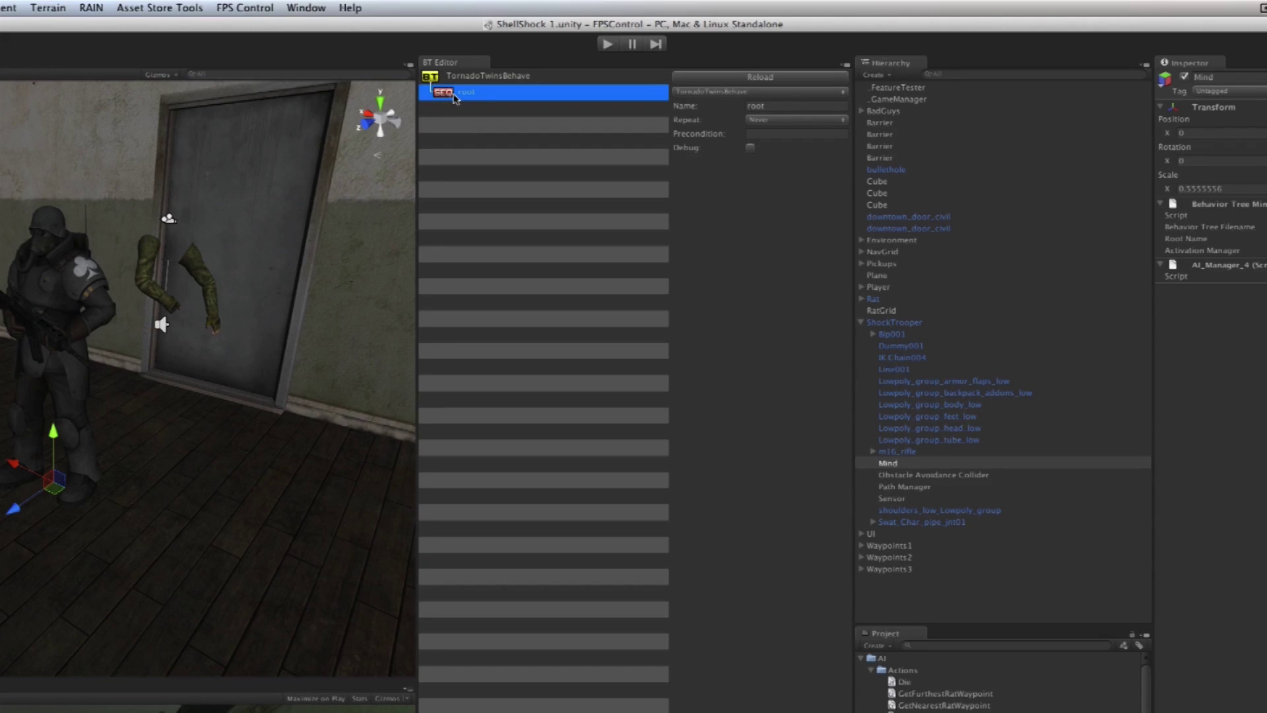
- Add a Detect action node under the root sequence
{"action": "right_click", "coordinate": [448, 97]}
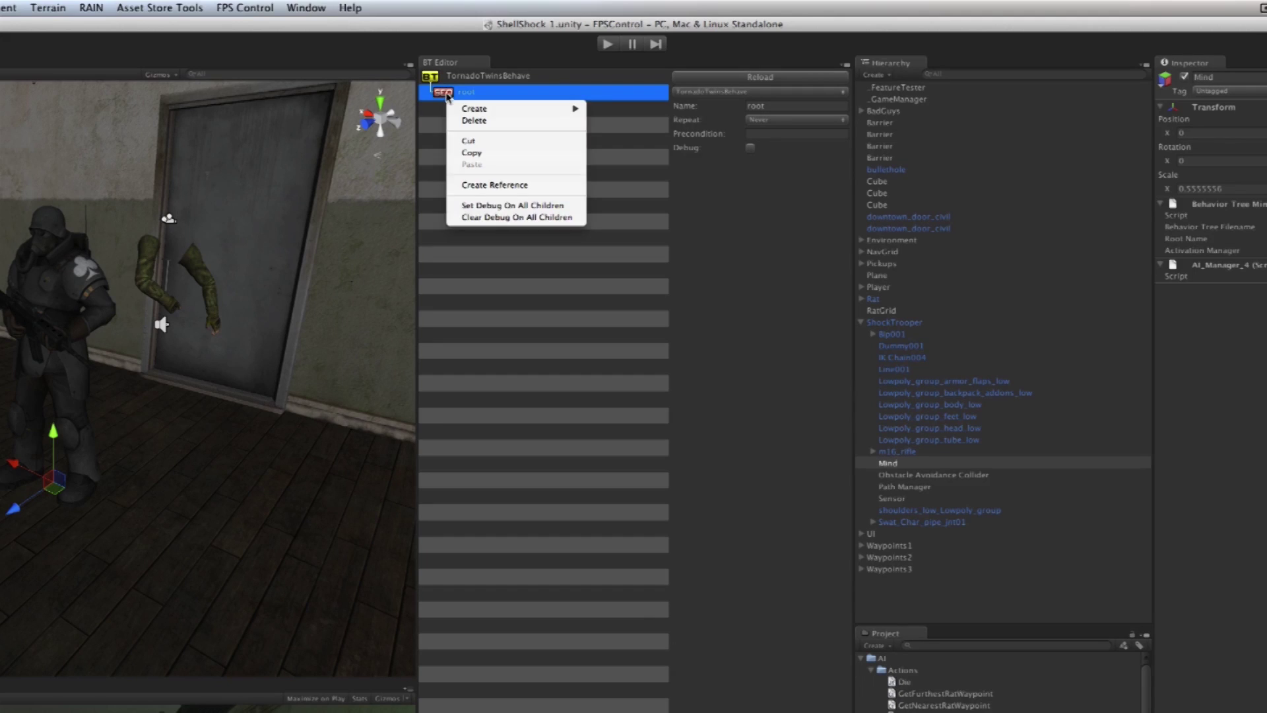
{"action": "mouse_move", "coordinate": [472, 109]}
{"action": "mouse_move", "coordinate": [623, 113]}
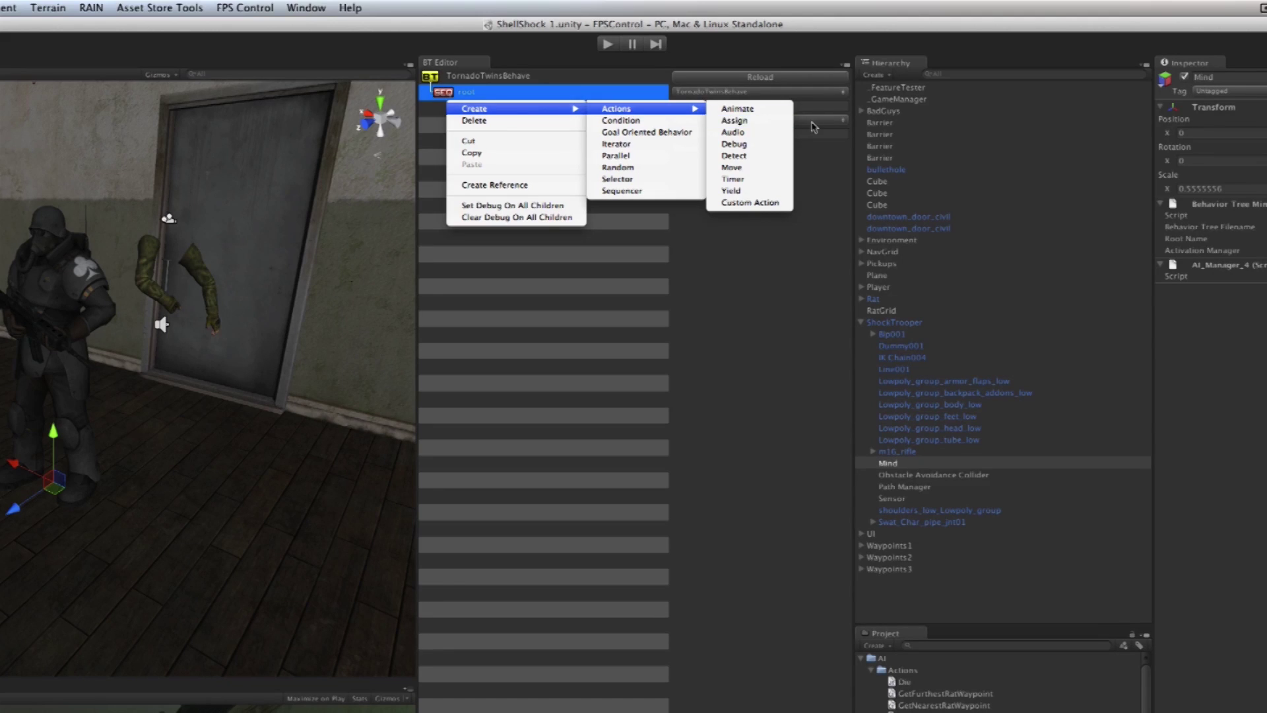
{"action": "left_click", "coordinate": [743, 159]}
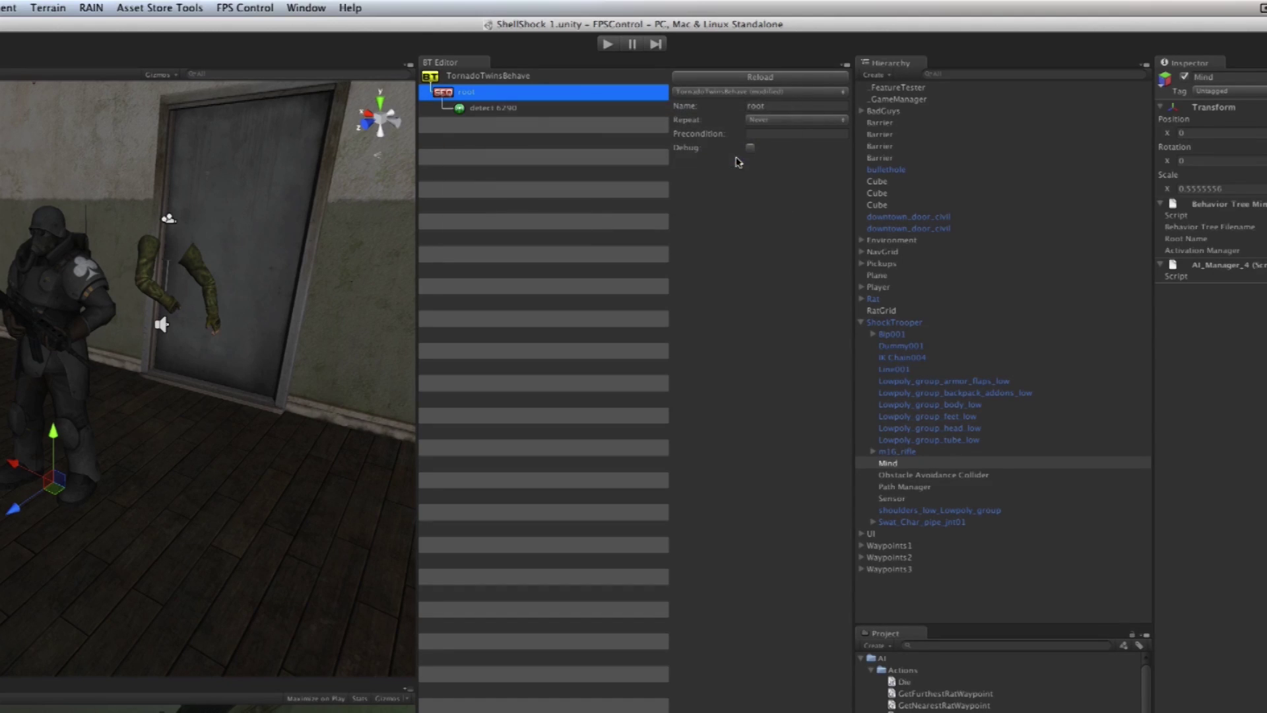
{"action": "left_click", "coordinate": [492, 110]}
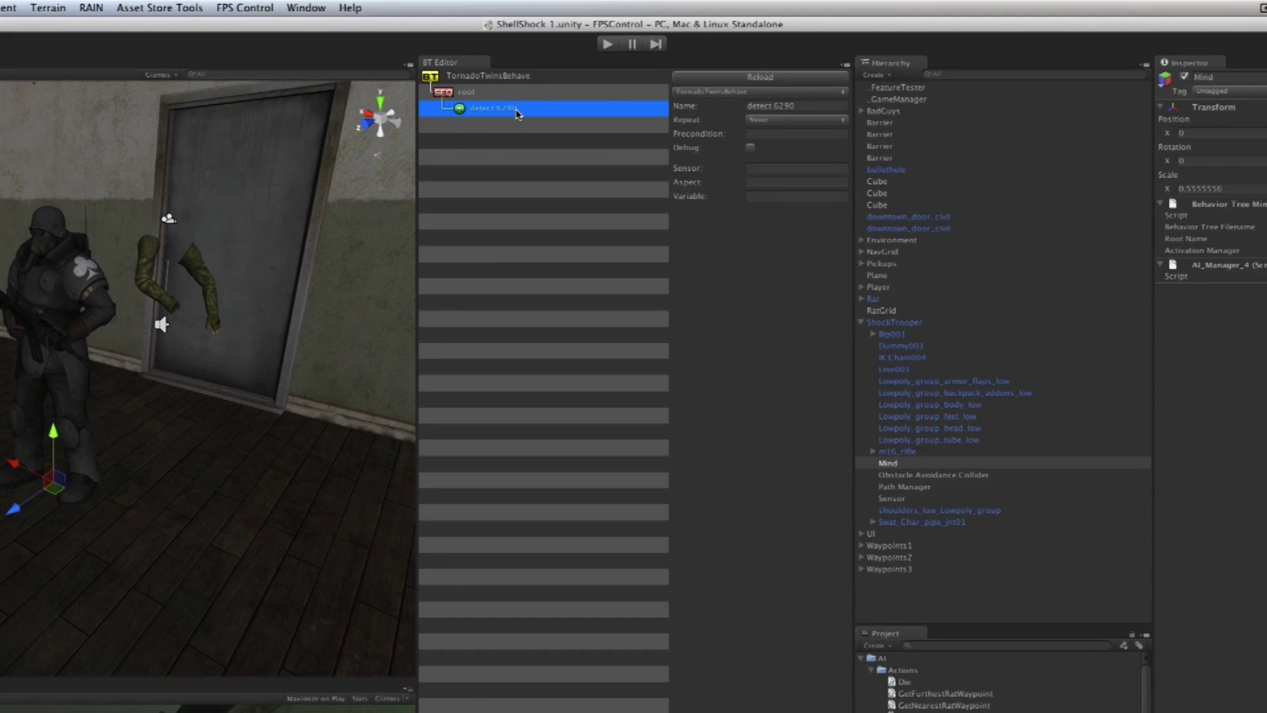
{"action": "key", "text": "Delete"}
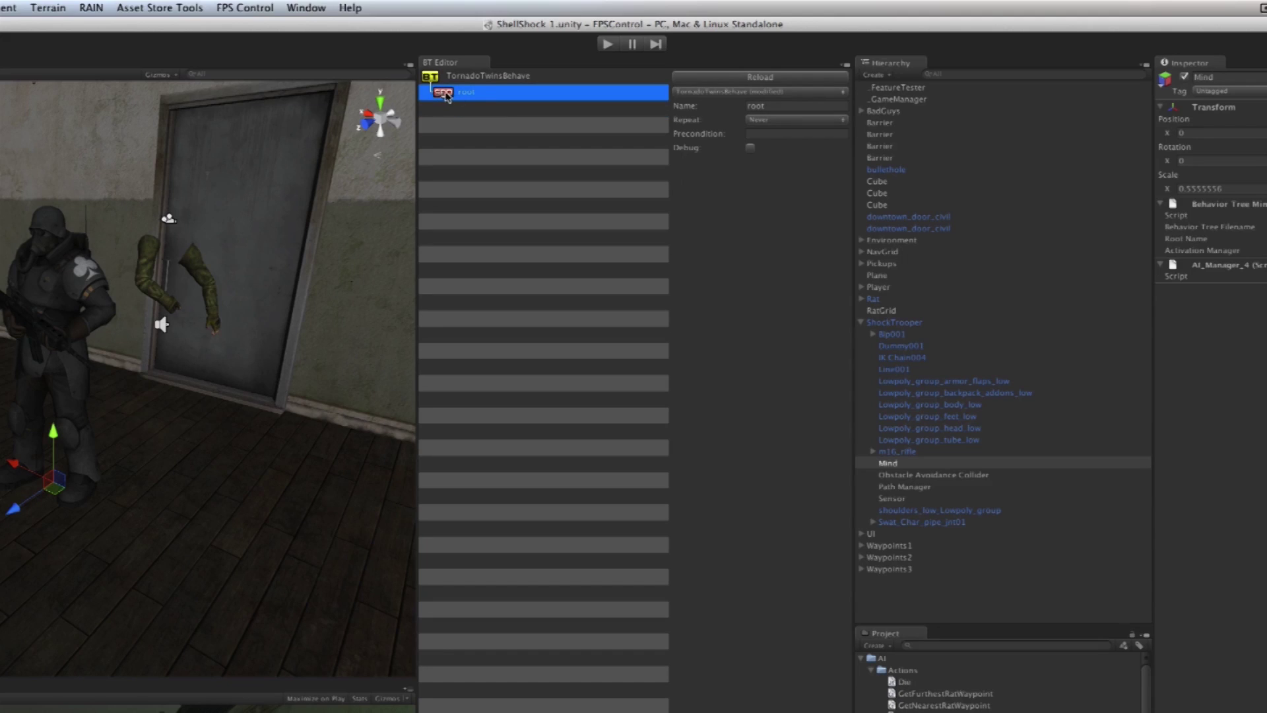
{"action": "key", "text": "super+z"}
- Rename the detect node to detect player and save the tree
{"action": "left_click", "coordinate": [495, 110]}
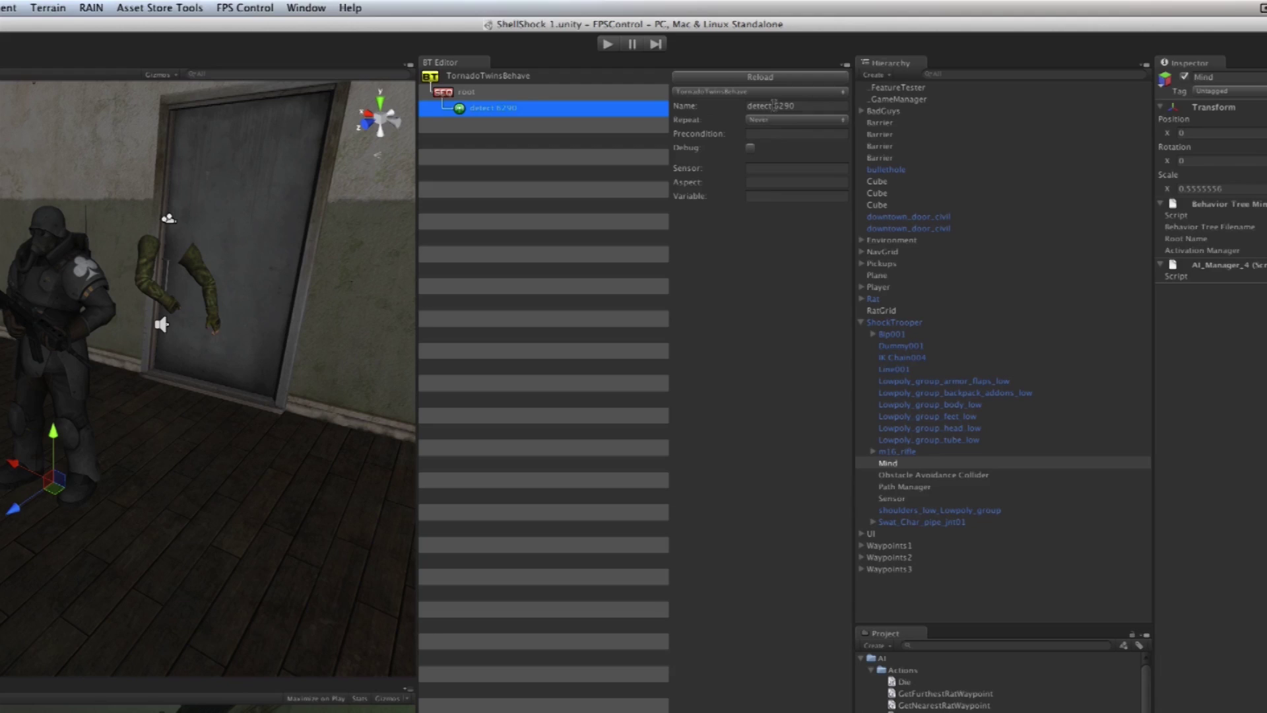
{"action": "left_click_drag", "start_coordinate": [774, 106], "coordinate": [809, 109]}
{"action": "type", "text": "player"}
{"action": "key", "text": "super+s"}
- Rename the Sensor object to SmartSensor and assign it as detect player's sensor
{"action": "left_click", "coordinate": [891, 499]}
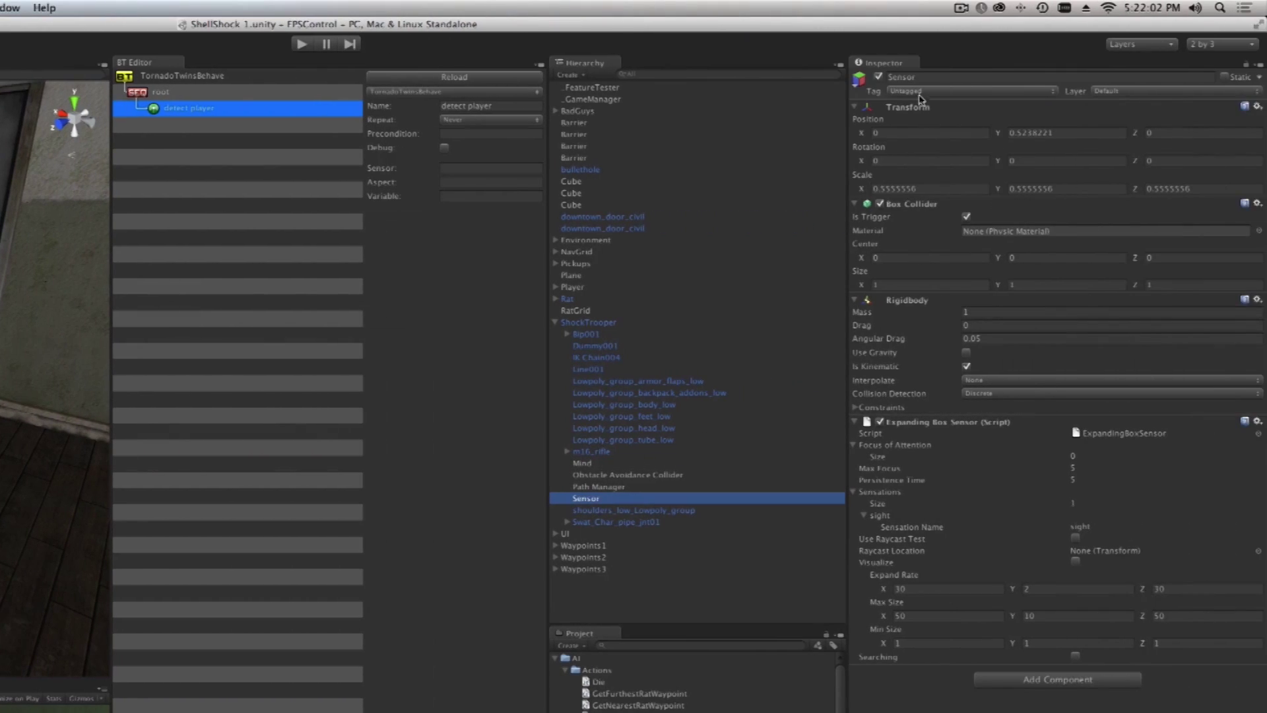
{"action": "left_click", "coordinate": [926, 77]}
{"action": "type", "text": "Smart"}
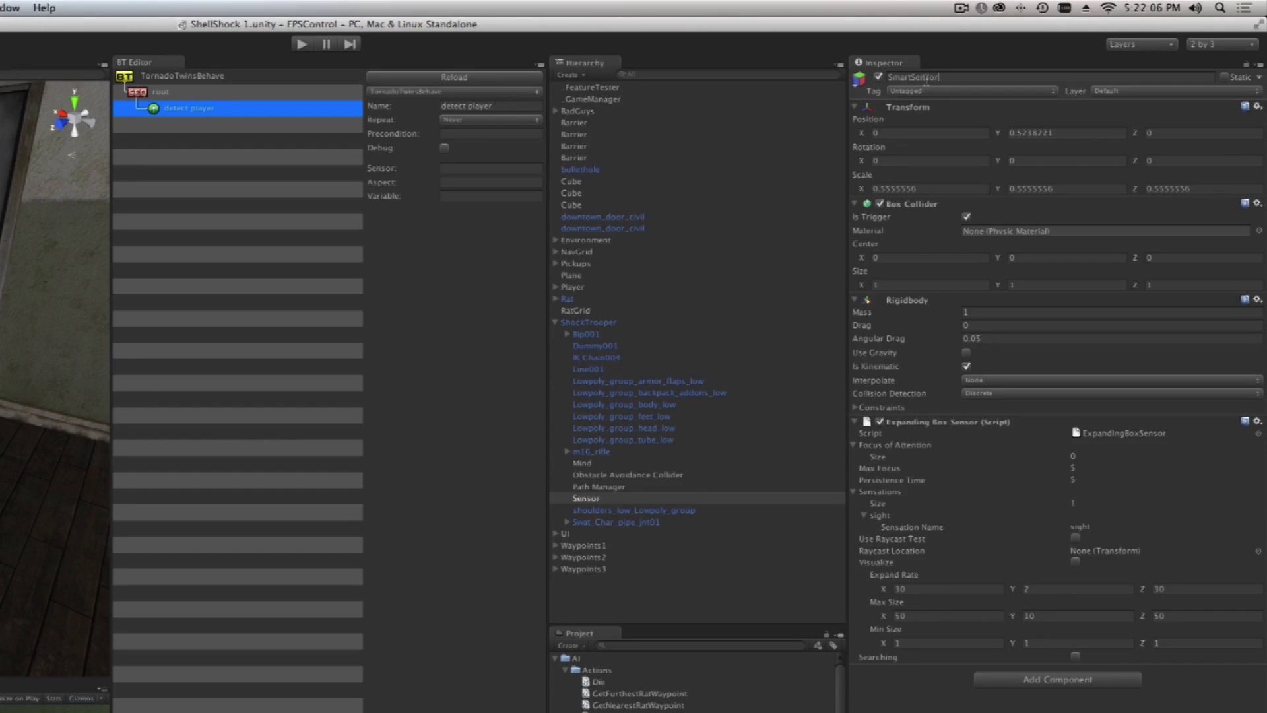
{"action": "key", "text": "Return"}
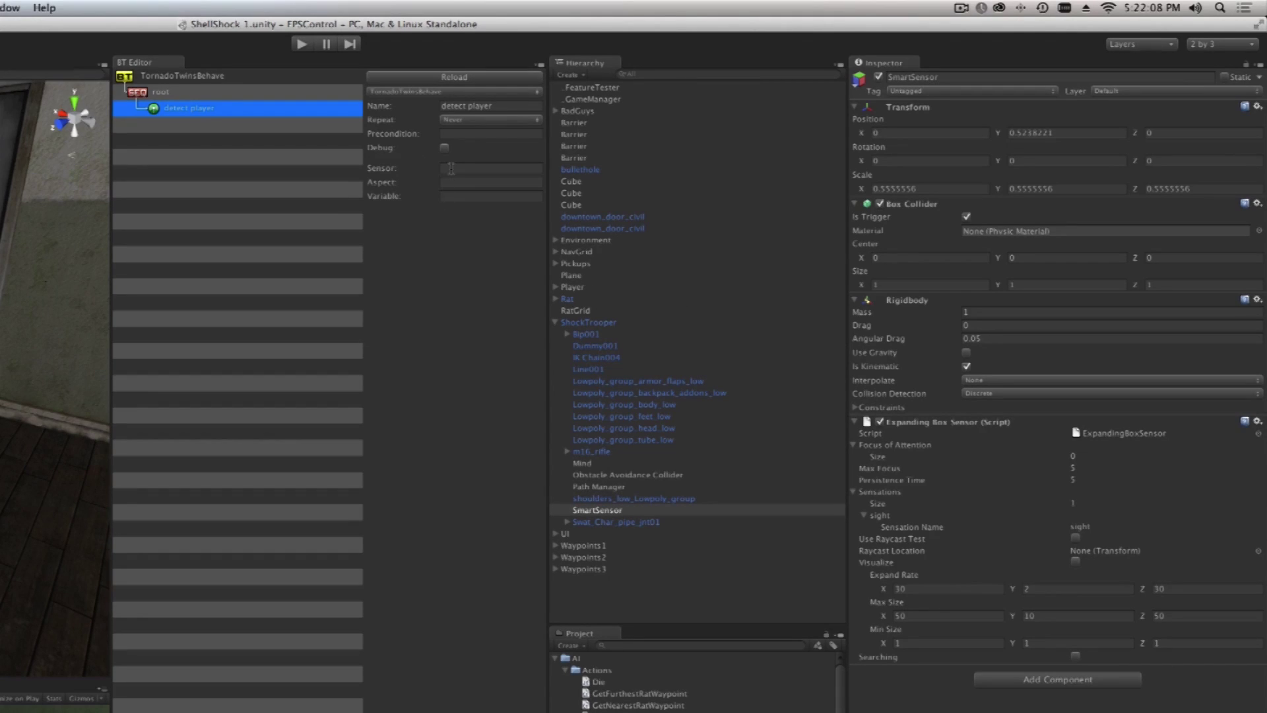
{"action": "type", "text": "SmartSensor"}
{"action": "key", "text": "super+s"}
- Expand Player > FPS-Control and select the nested Player object
{"action": "left_click", "coordinate": [573, 287]}
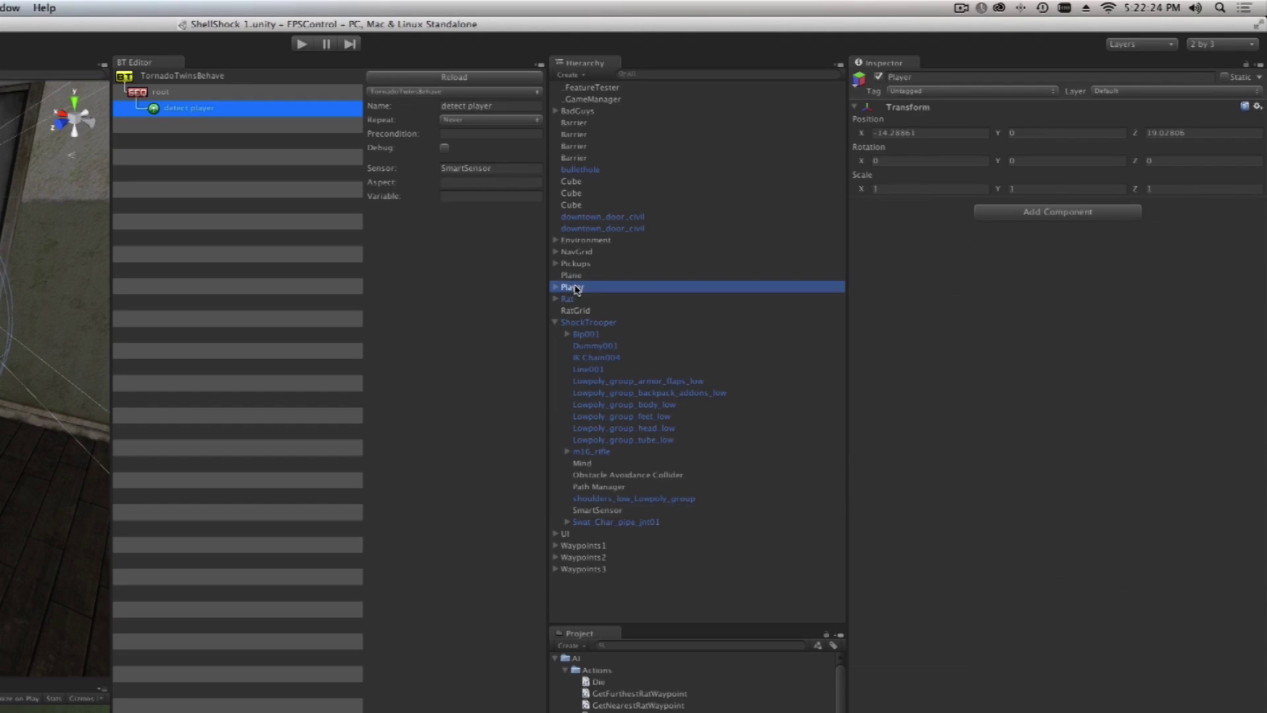
{"action": "left_click", "coordinate": [555, 287]}
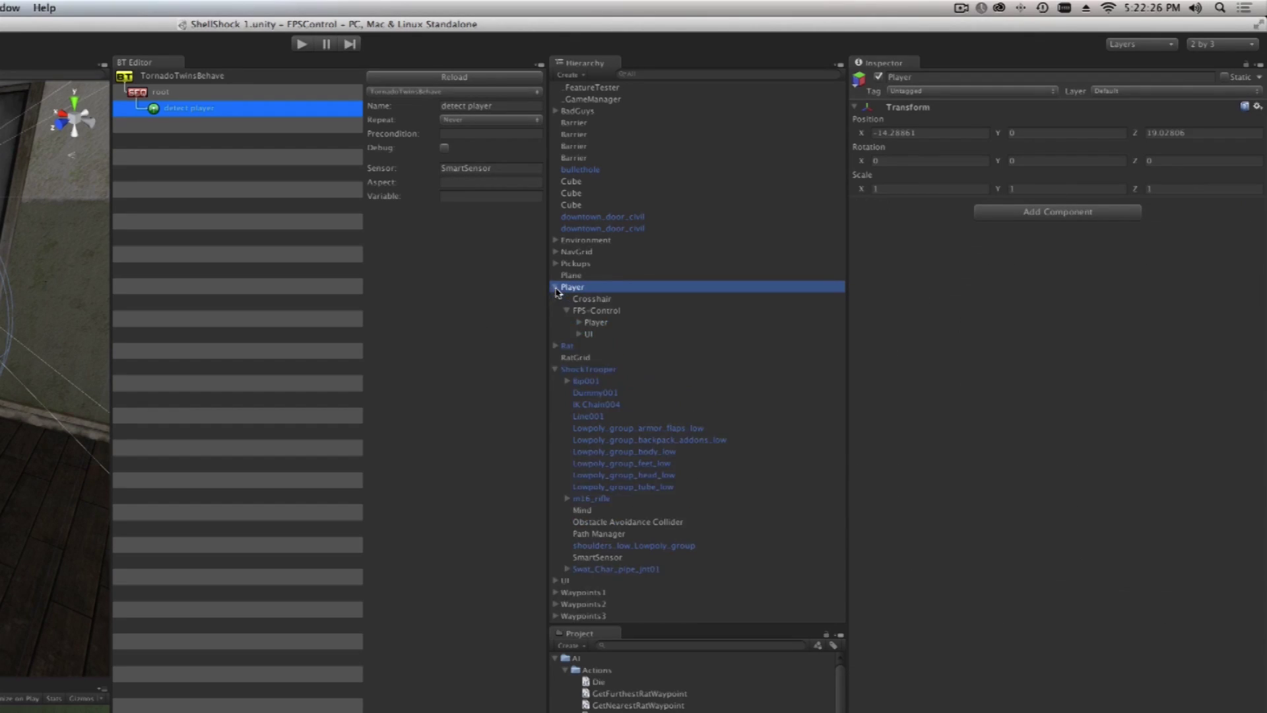
{"action": "left_click", "coordinate": [566, 310]}
{"action": "left_click", "coordinate": [596, 322]}
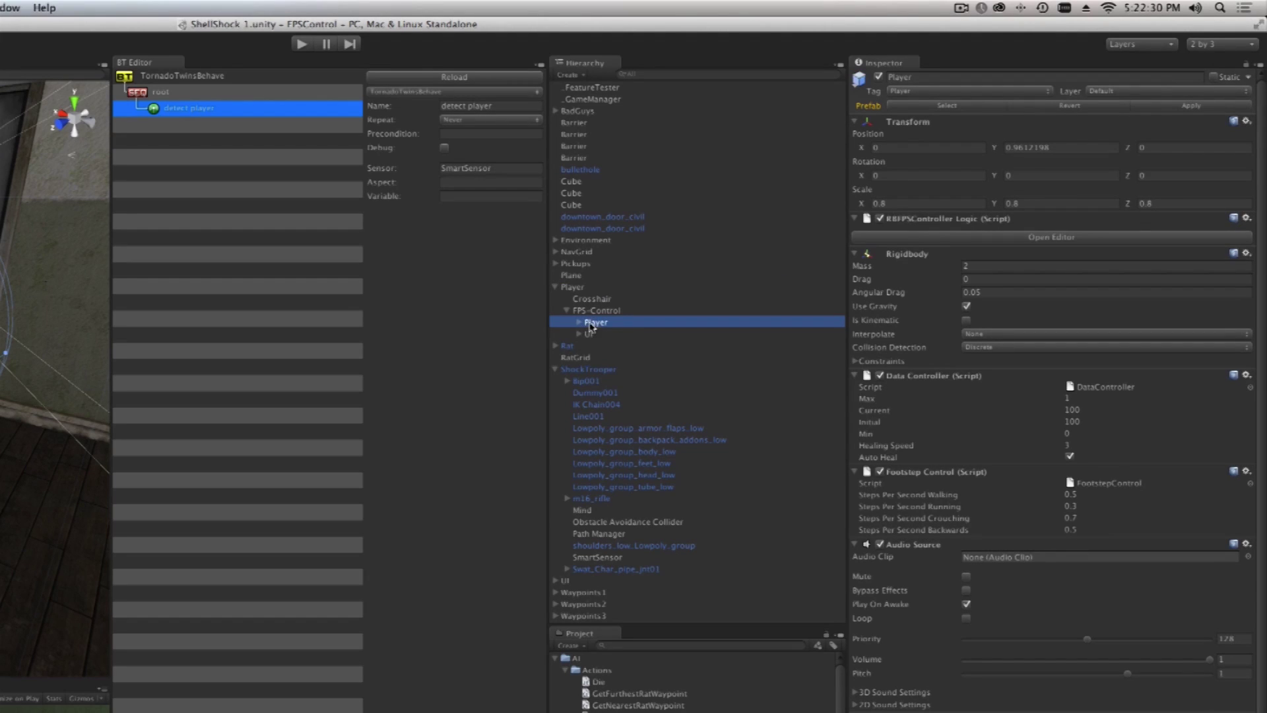
- Copy the aspect name player from the Player's first decoration
{"action": "scroll", "coordinate": [1041, 420], "scroll_direction": "down", "scroll_amount": 3}
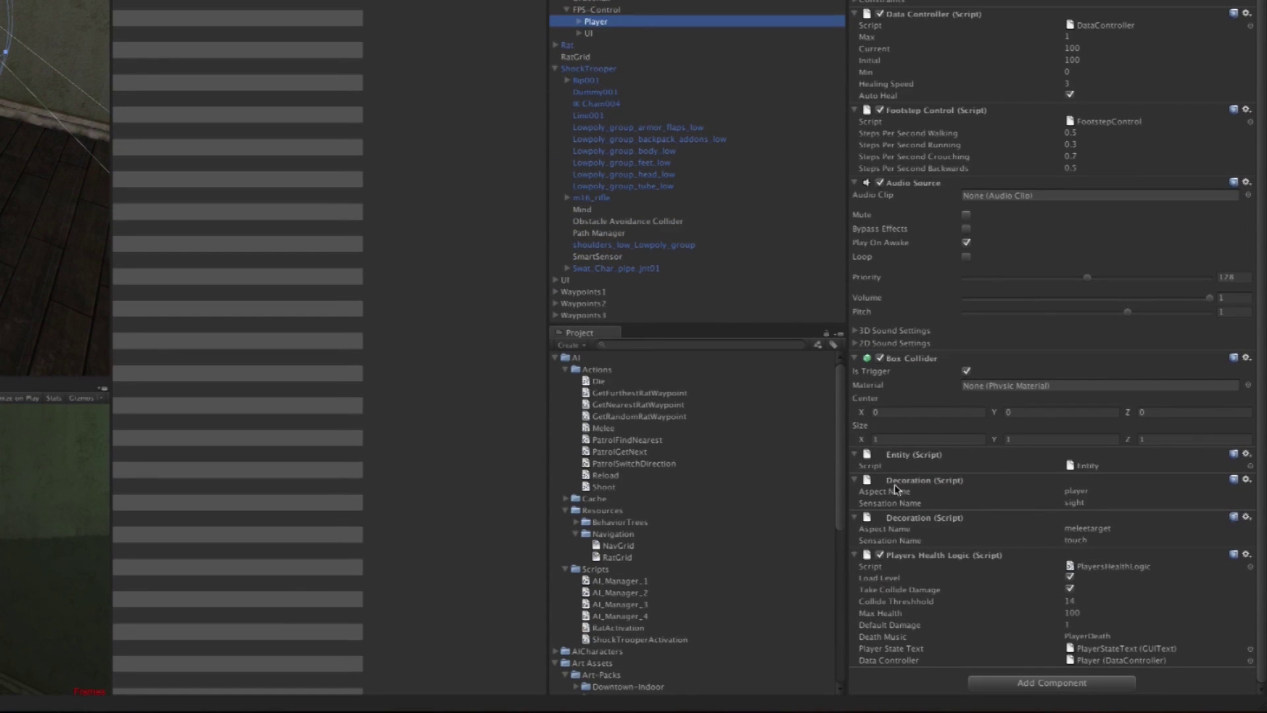
{"action": "left_click", "coordinate": [880, 495]}
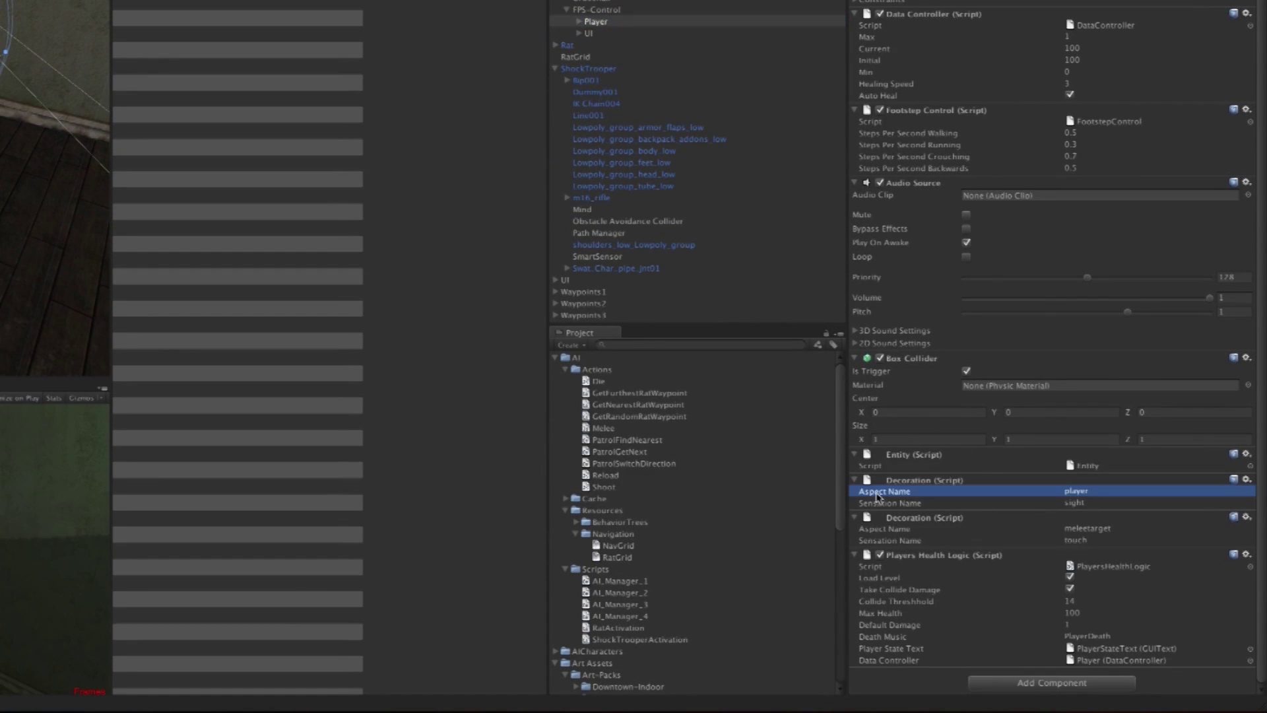
{"action": "left_click", "coordinate": [1094, 491]}
{"action": "right_click", "coordinate": [1072, 494]}
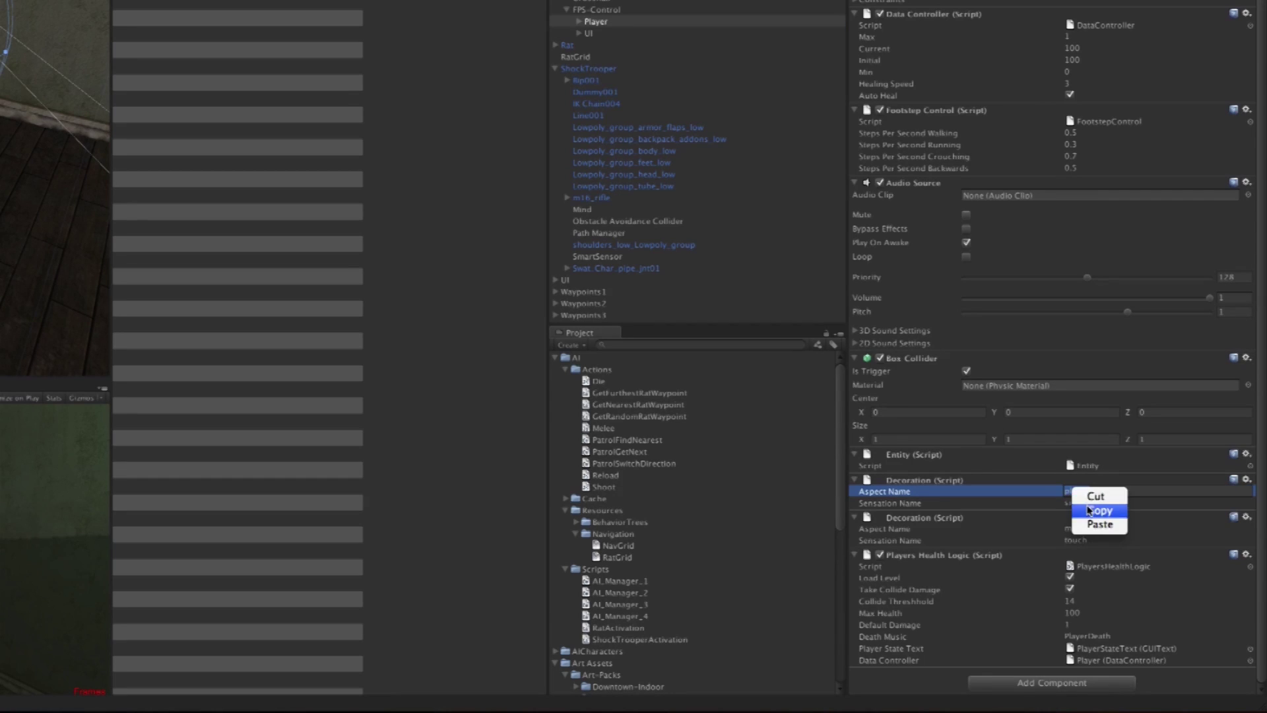
{"action": "left_click", "coordinate": [1097, 509]}
{"action": "left_click", "coordinate": [988, 491]}
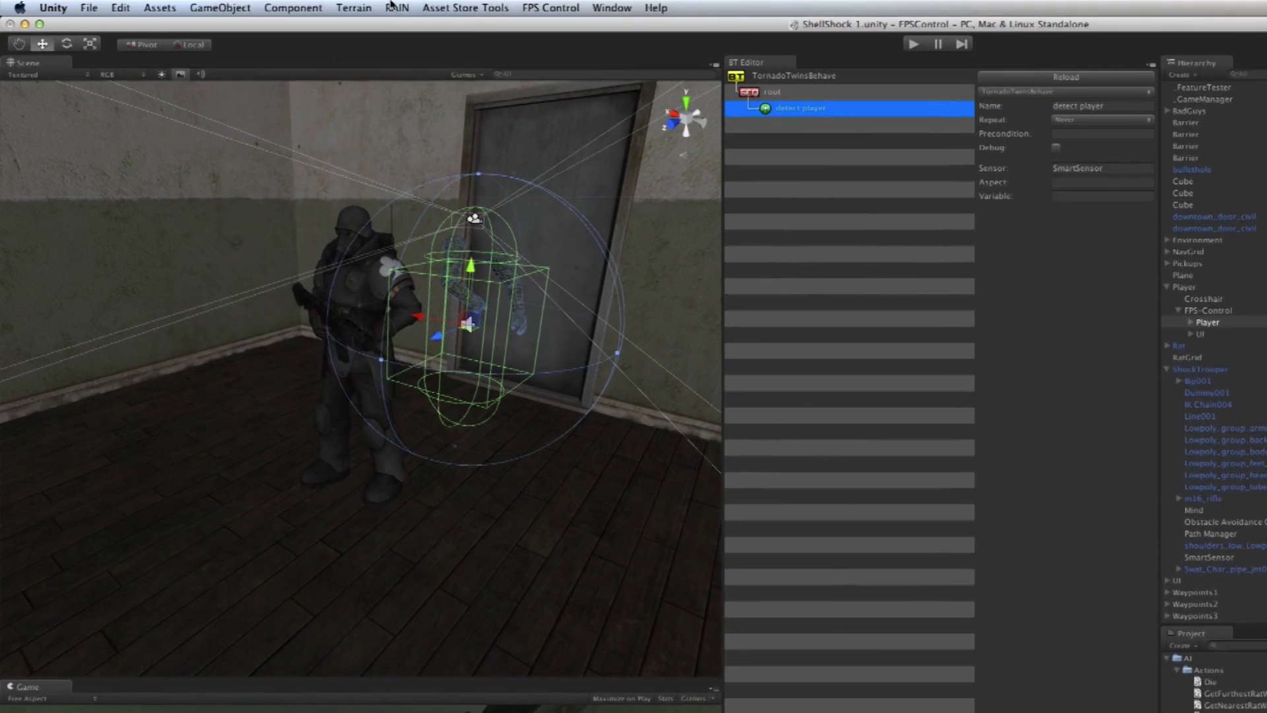
{"action": "left_click", "coordinate": [395, 8]}
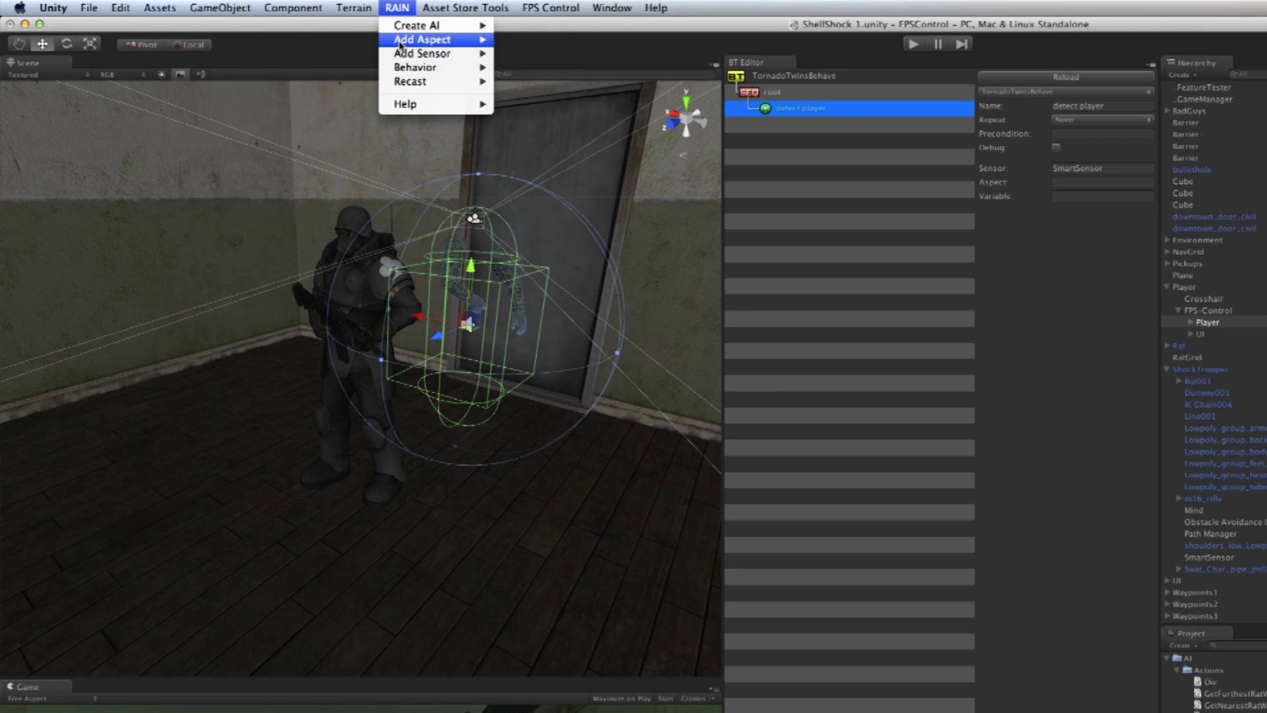
{"action": "mouse_move", "coordinate": [404, 40]}
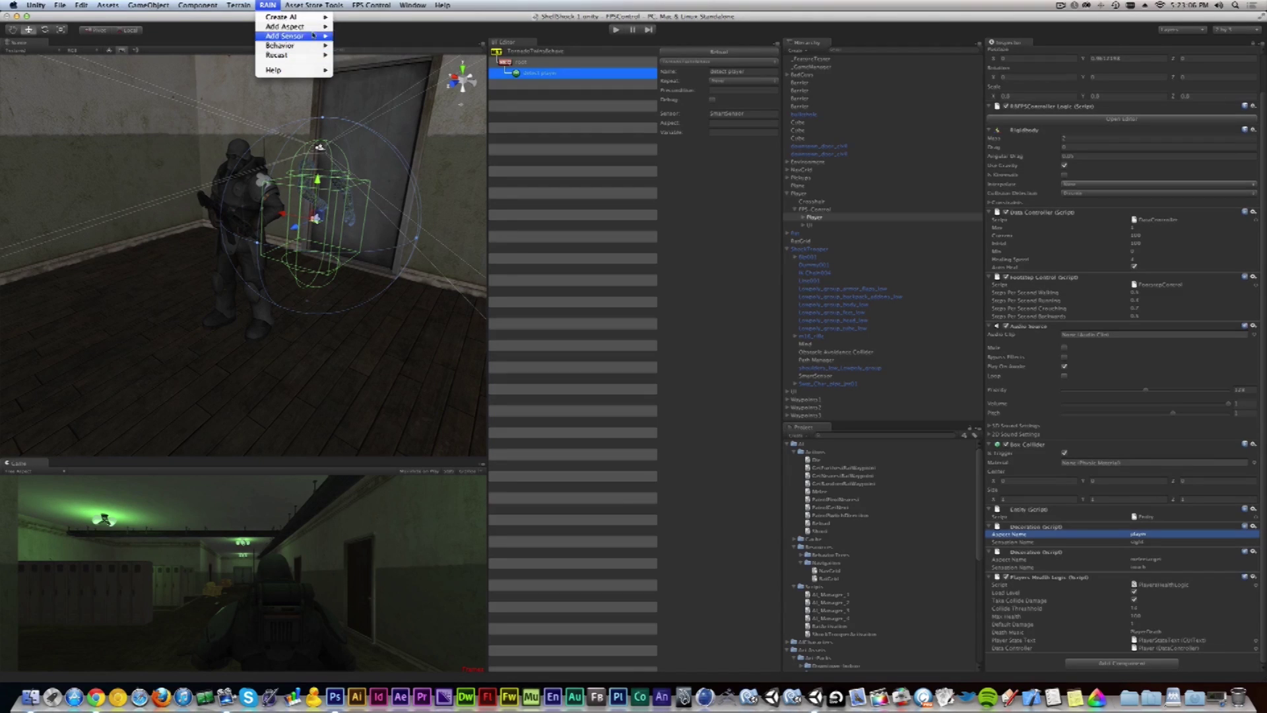
{"action": "left_click", "coordinate": [268, 6]}
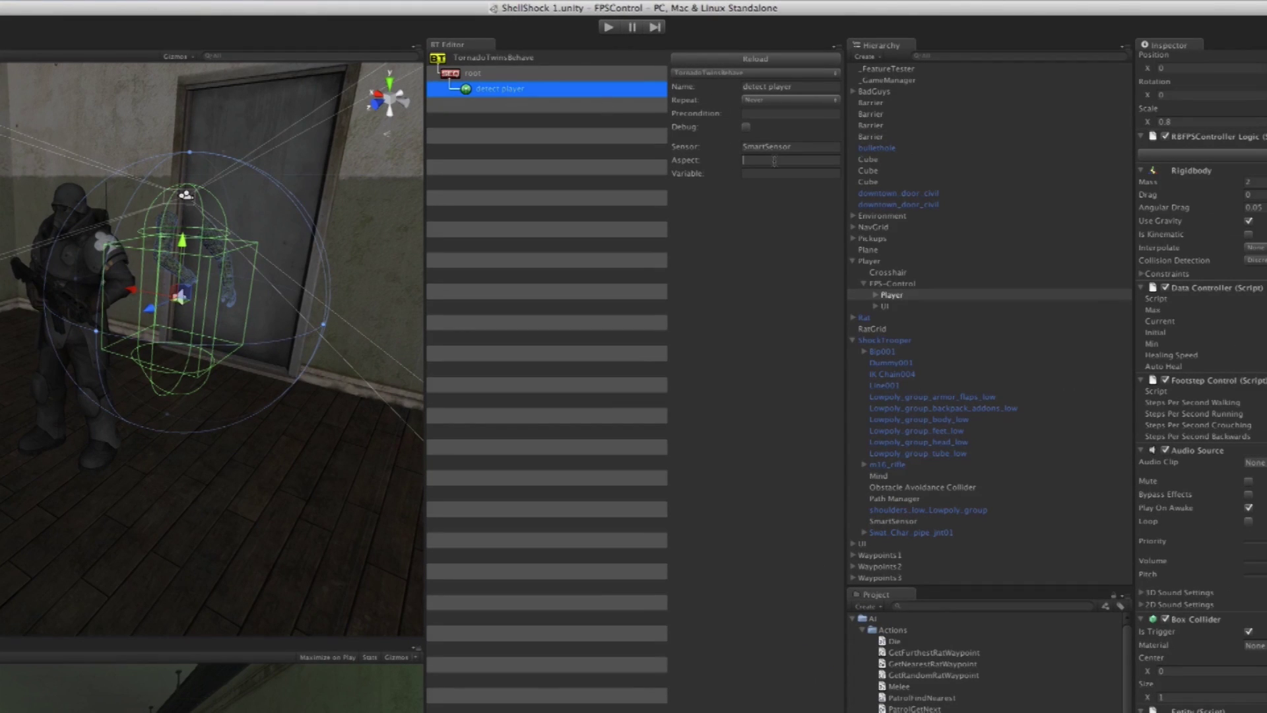
- Set detect player's Aspect to player and its Variable to playerposition
{"action": "type", "text": "player"}
{"action": "type", "text": "pl"}
{"action": "key", "text": "super+s"}
{"action": "right_click", "coordinate": [454, 76]}
- Add a Move action named move to player under root, with Move Target as a variable
{"action": "mouse_move", "coordinate": [476, 86]}
{"action": "mouse_move", "coordinate": [621, 86]}
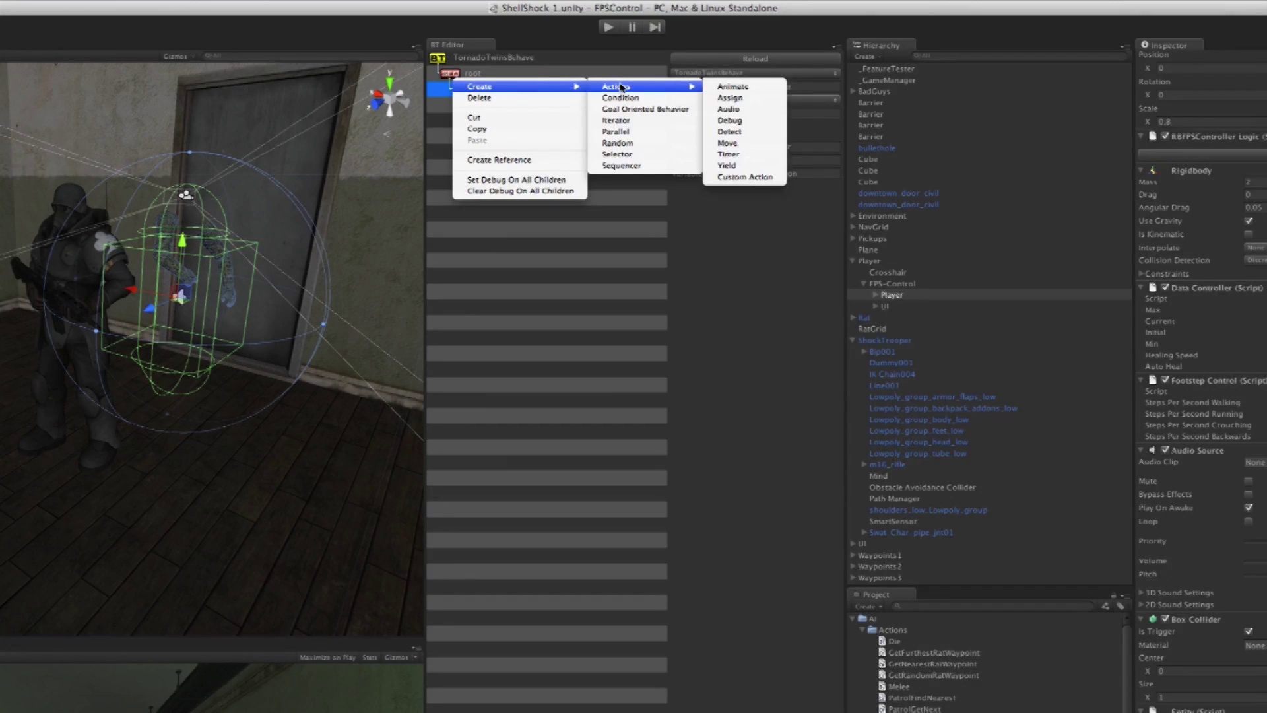
{"action": "left_click", "coordinate": [741, 148]}
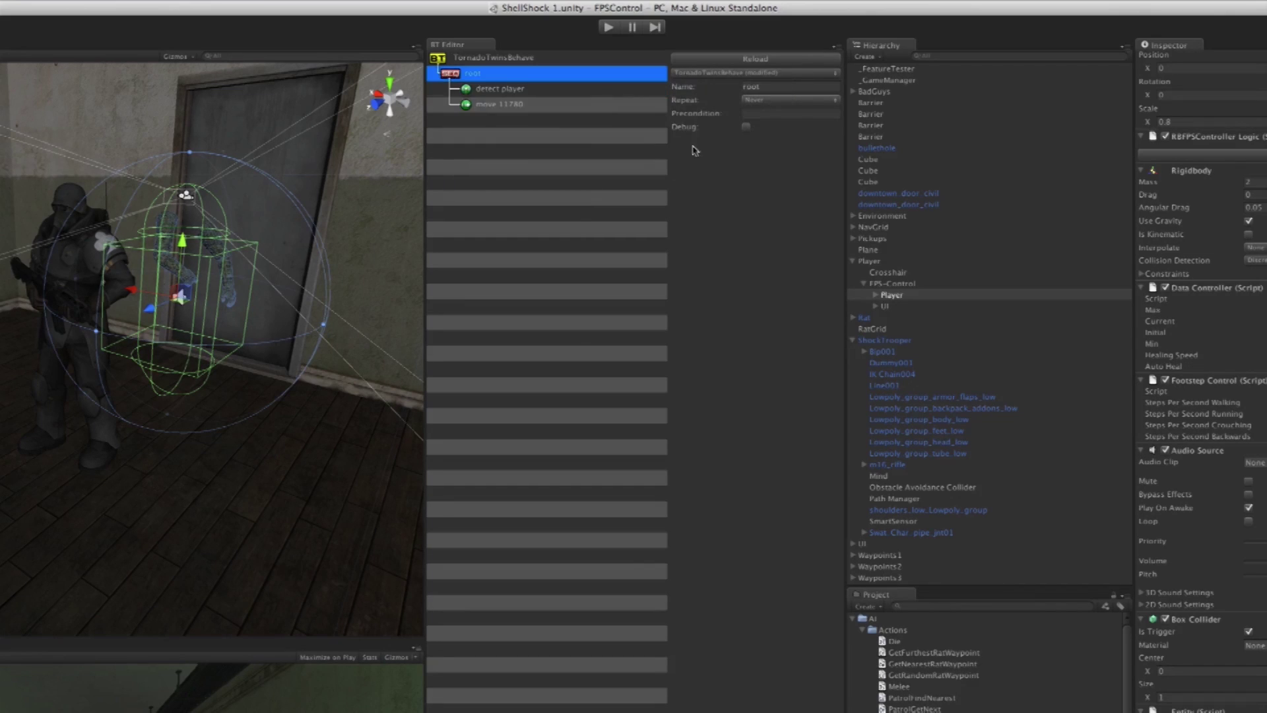
{"action": "left_click", "coordinate": [503, 105]}
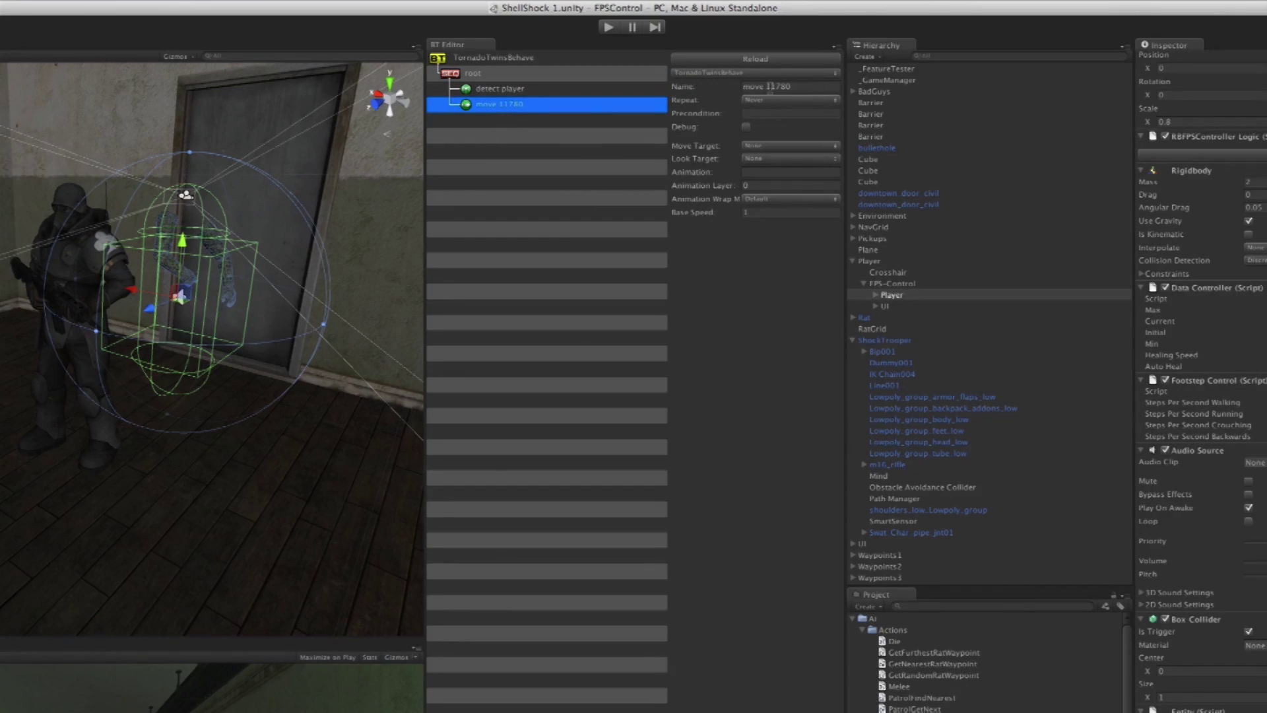
{"action": "left_click_drag", "start_coordinate": [766, 86], "coordinate": [804, 90]}
{"action": "type", "text": "to player"}
{"action": "key", "text": "ctrl+s"}
{"action": "left_click", "coordinate": [764, 146]}
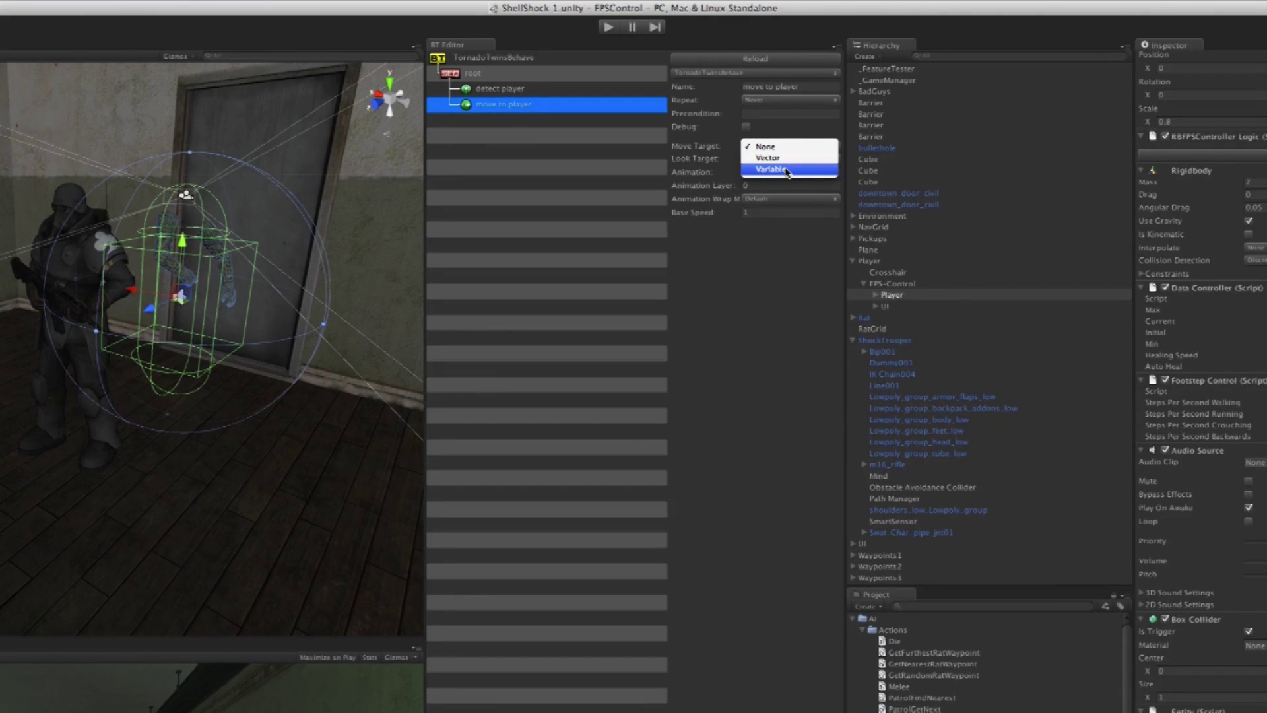
{"action": "left_click", "coordinate": [787, 170]}
- Copy playerposition from the detect player node and paste it as the move to player target variable
{"action": "left_click", "coordinate": [493, 90]}
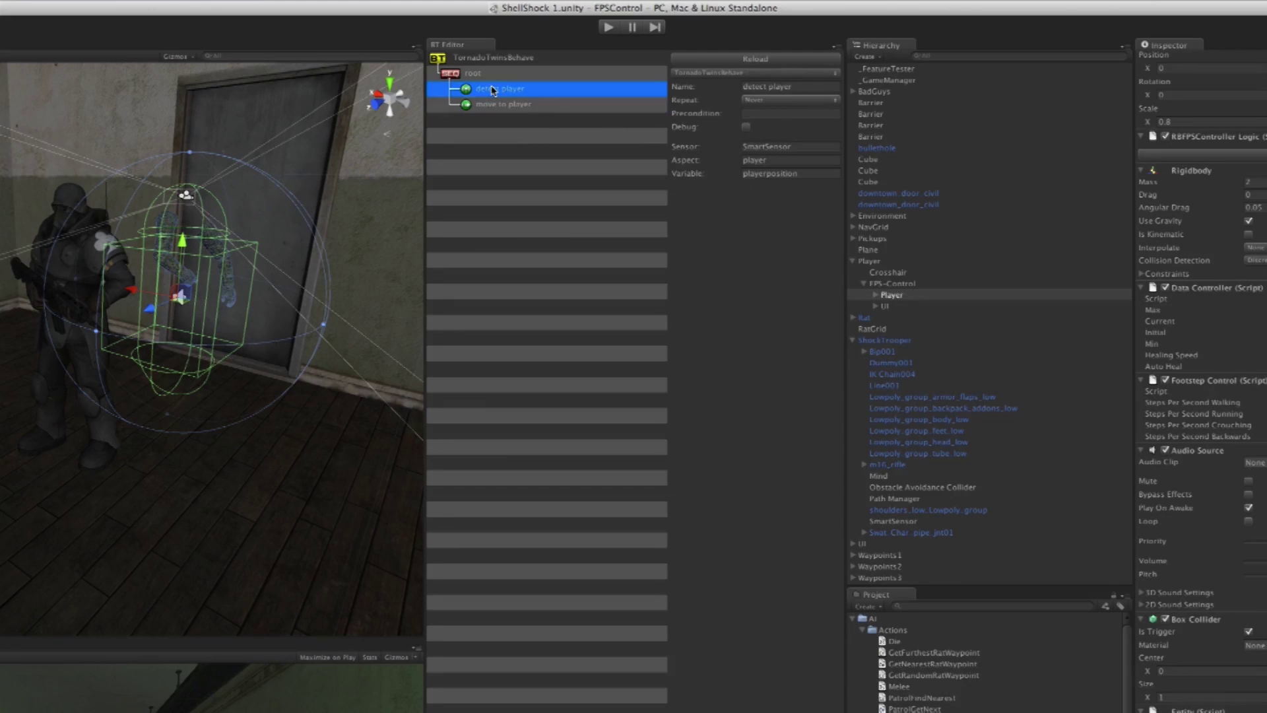
{"action": "left_click", "coordinate": [762, 174]}
{"action": "right_click", "coordinate": [756, 173]}
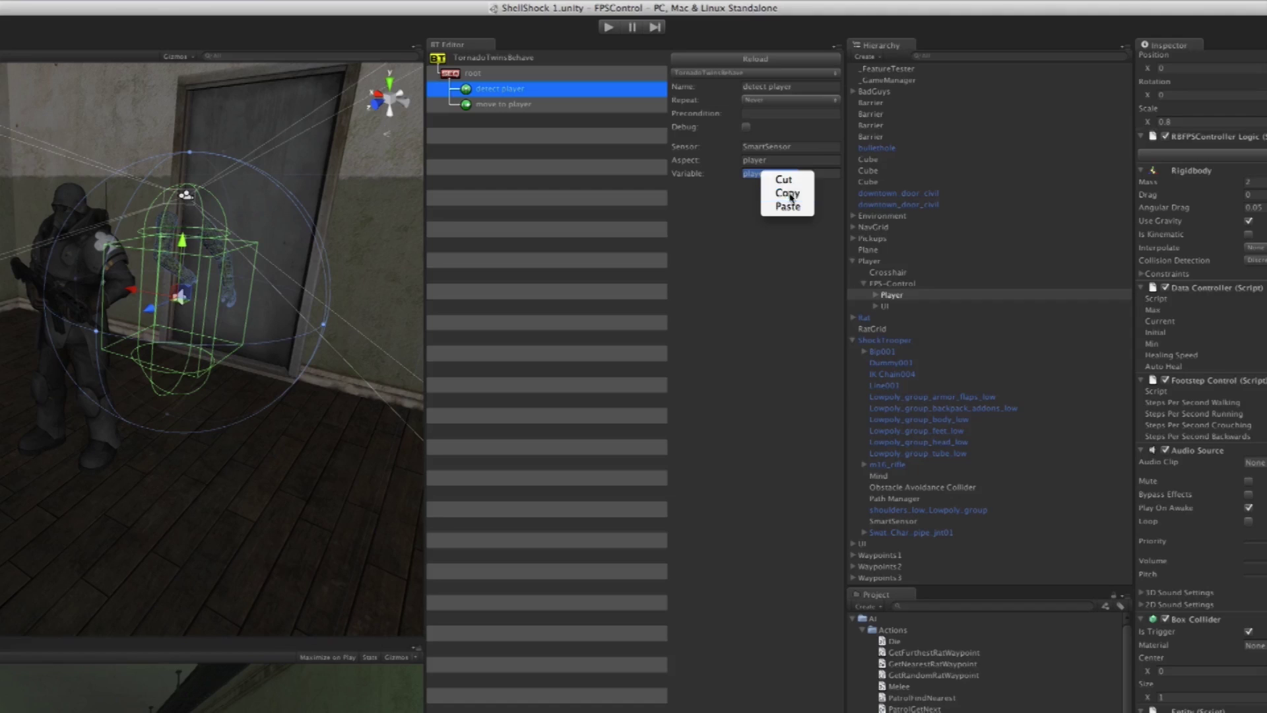
{"action": "left_click", "coordinate": [785, 192]}
{"action": "left_click", "coordinate": [499, 106]}
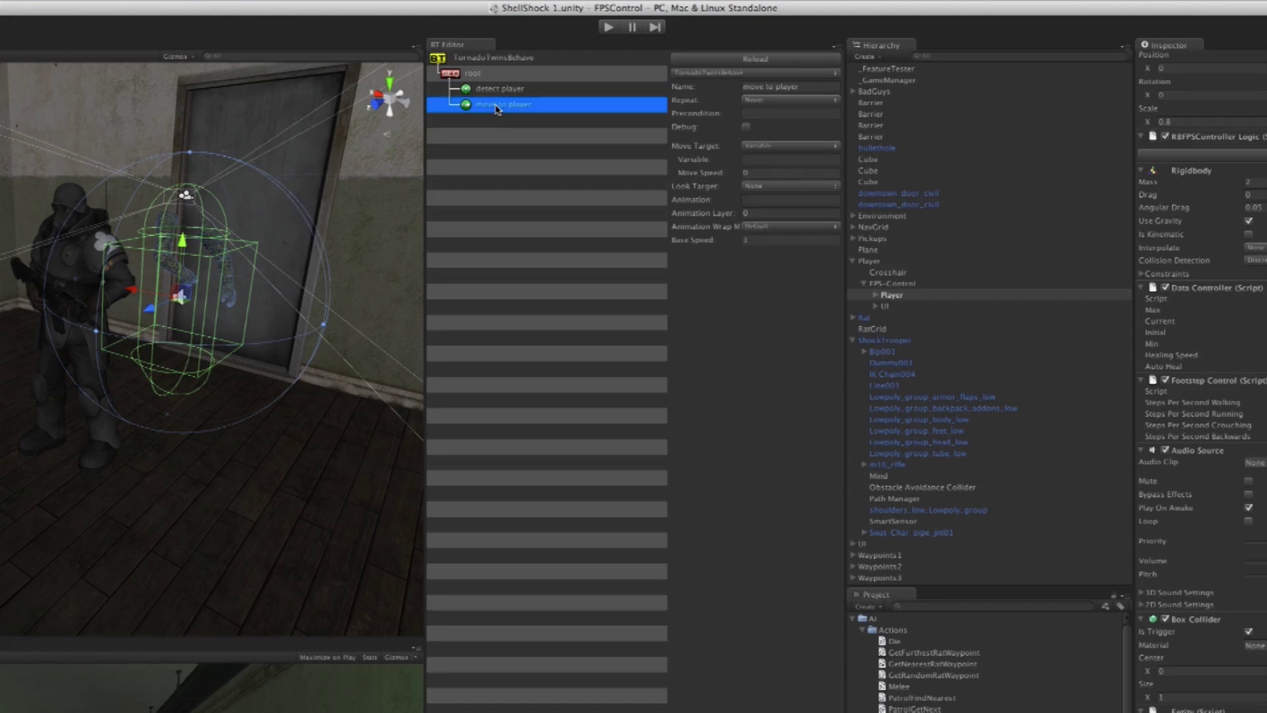
{"action": "right_click", "coordinate": [754, 159]}
{"action": "left_click", "coordinate": [773, 191]}
- Set the move to player node's Move Speed to 1
{"action": "left_click", "coordinate": [759, 173]}
{"action": "type", "text": "1"}
{"action": "key", "text": "super+s"}
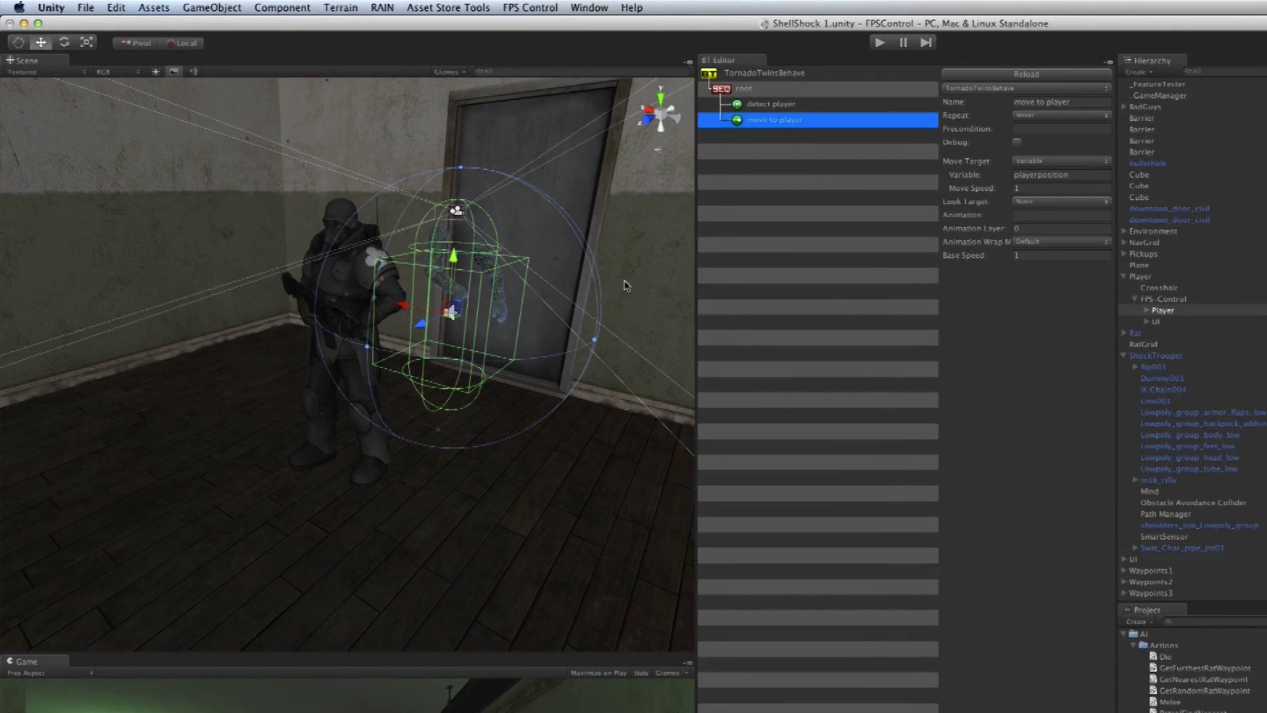
- Enlarge the Game view and test-run, backing away with S while the ShockTrooper approaches
{"action": "left_click_drag", "start_coordinate": [526, 654], "coordinate": [526, 296]}
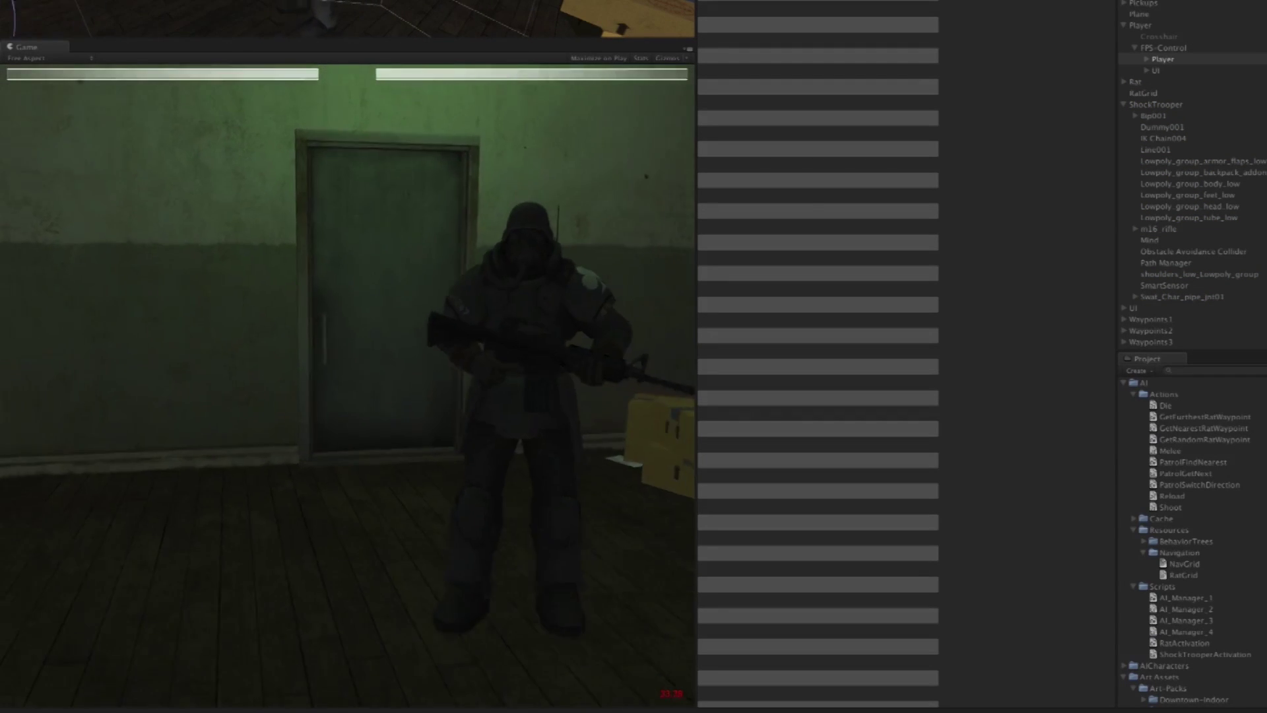
{"action": "key", "text": "s"}
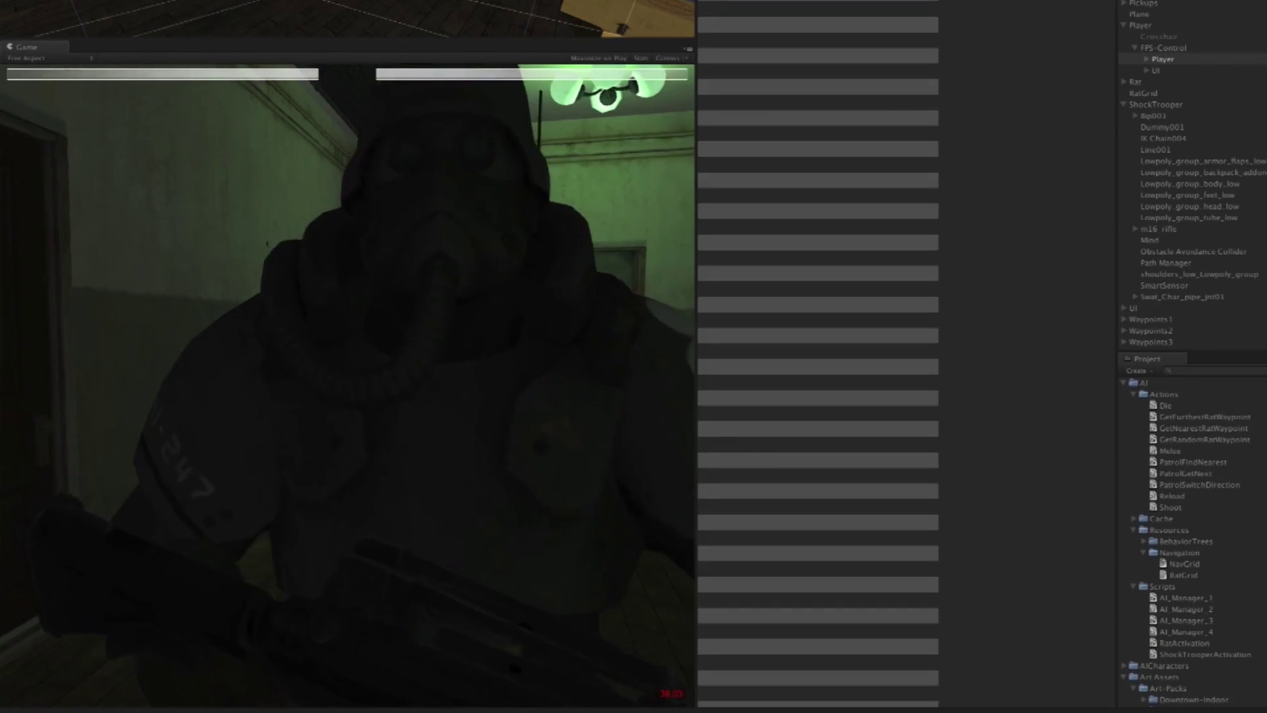
{"action": "key", "text": "s"}
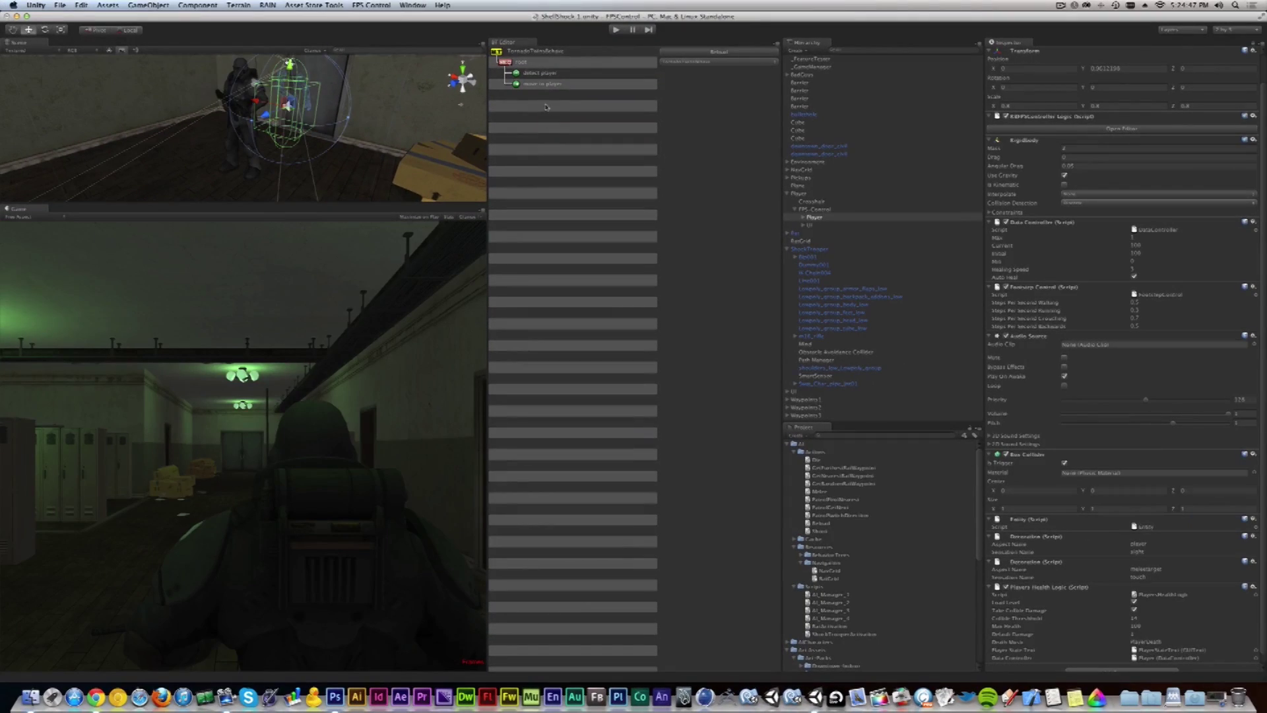
{"action": "left_click", "coordinate": [543, 84]}
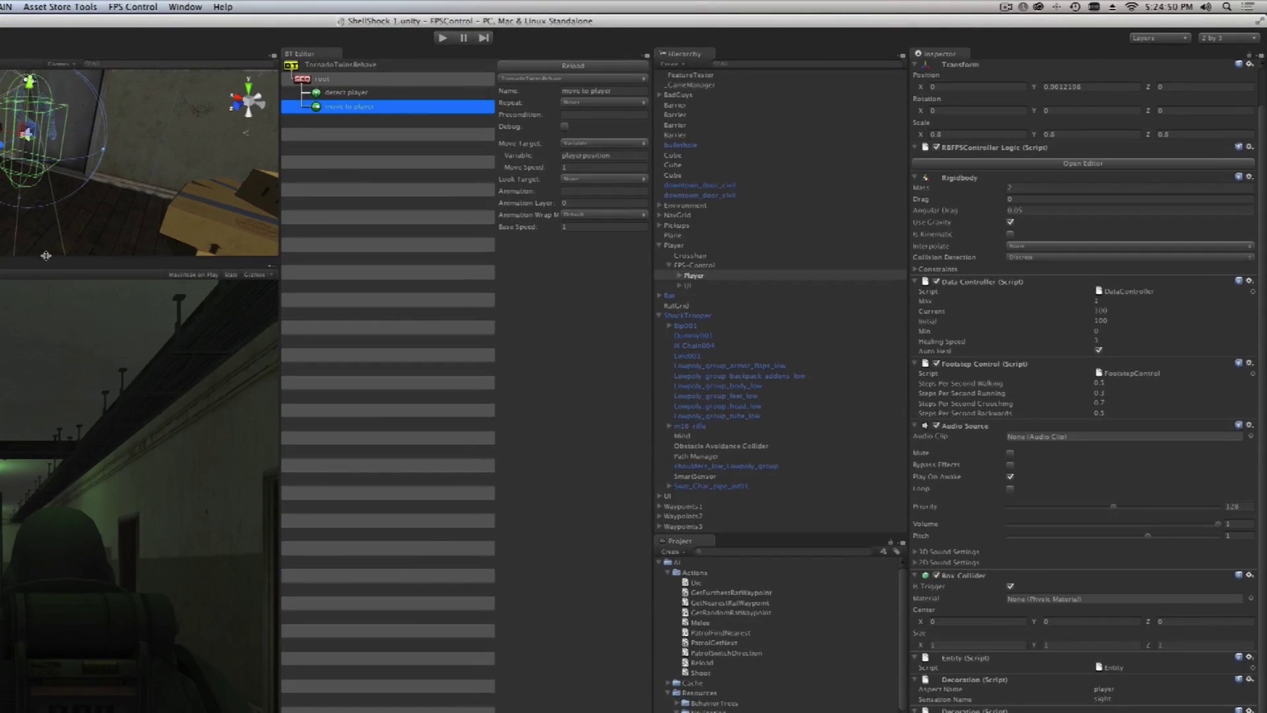
- Set the ShockTrooper's Animations list Size to 2 and enlarge the Project panel
{"action": "left_click_drag", "start_coordinate": [45, 256], "coordinate": [34, 508]}
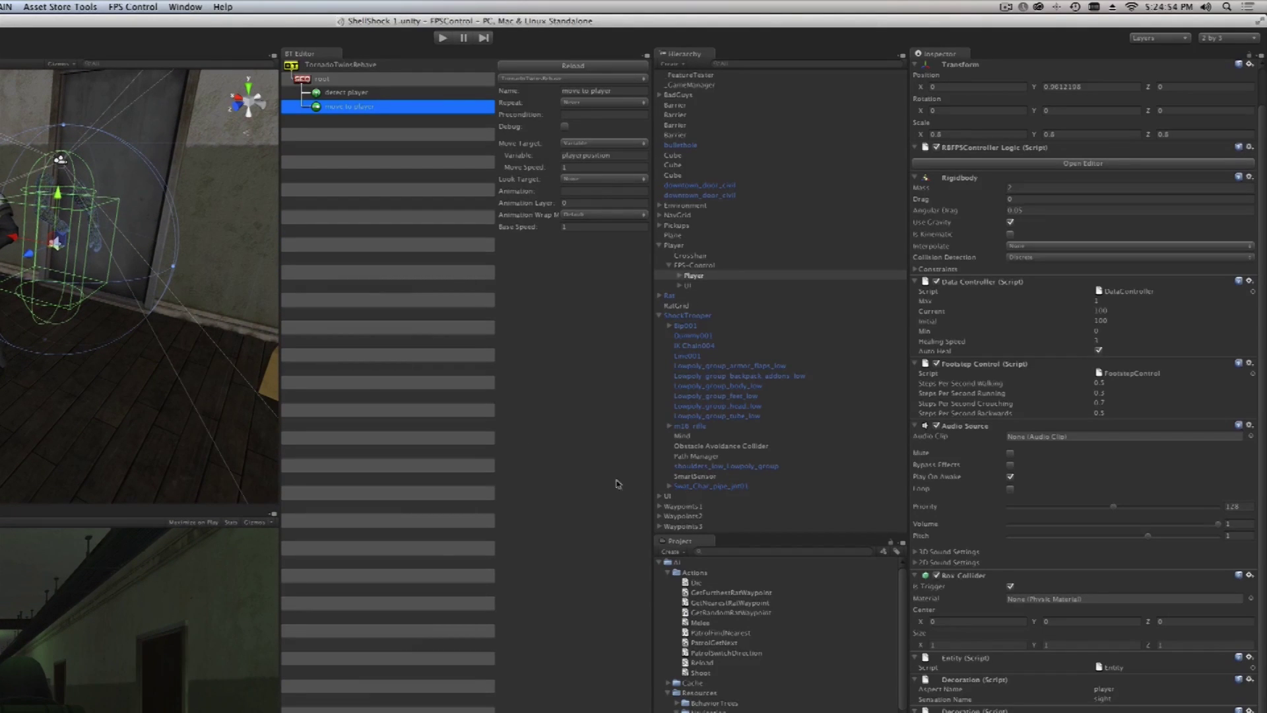
{"action": "left_click", "coordinate": [699, 317]}
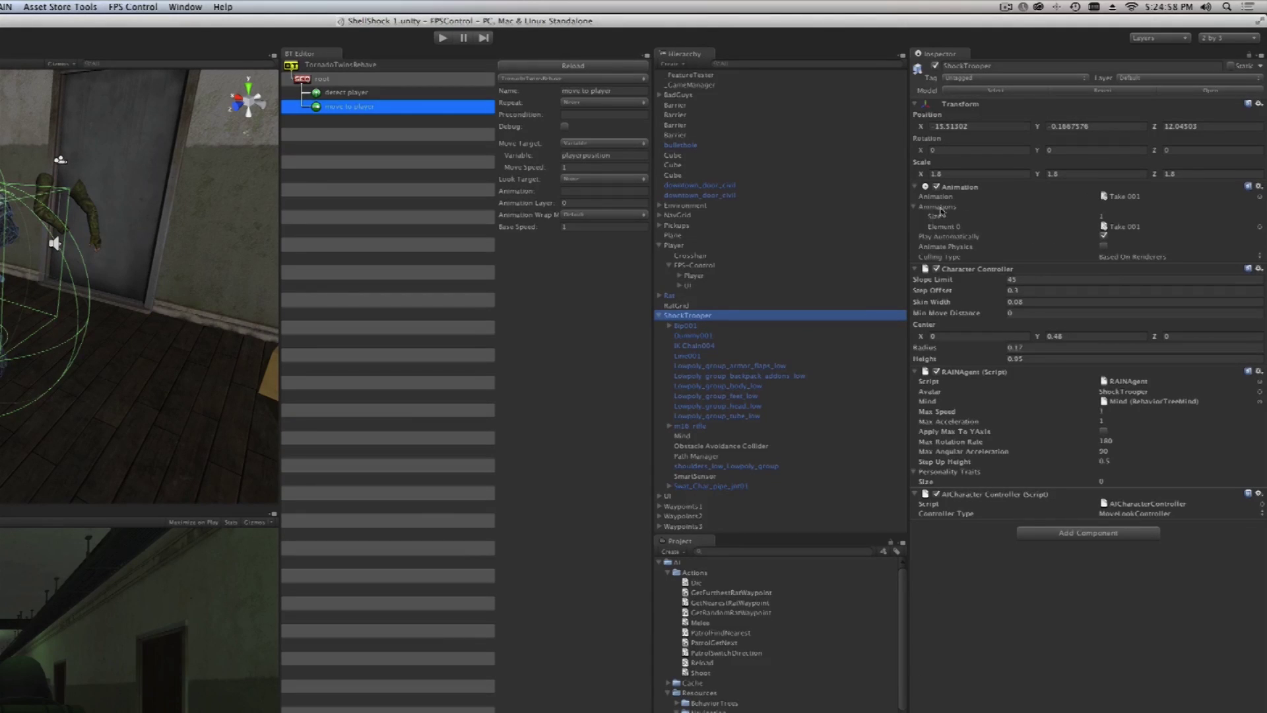
{"action": "left_click", "coordinate": [915, 207]}
{"action": "left_click", "coordinate": [915, 207]}
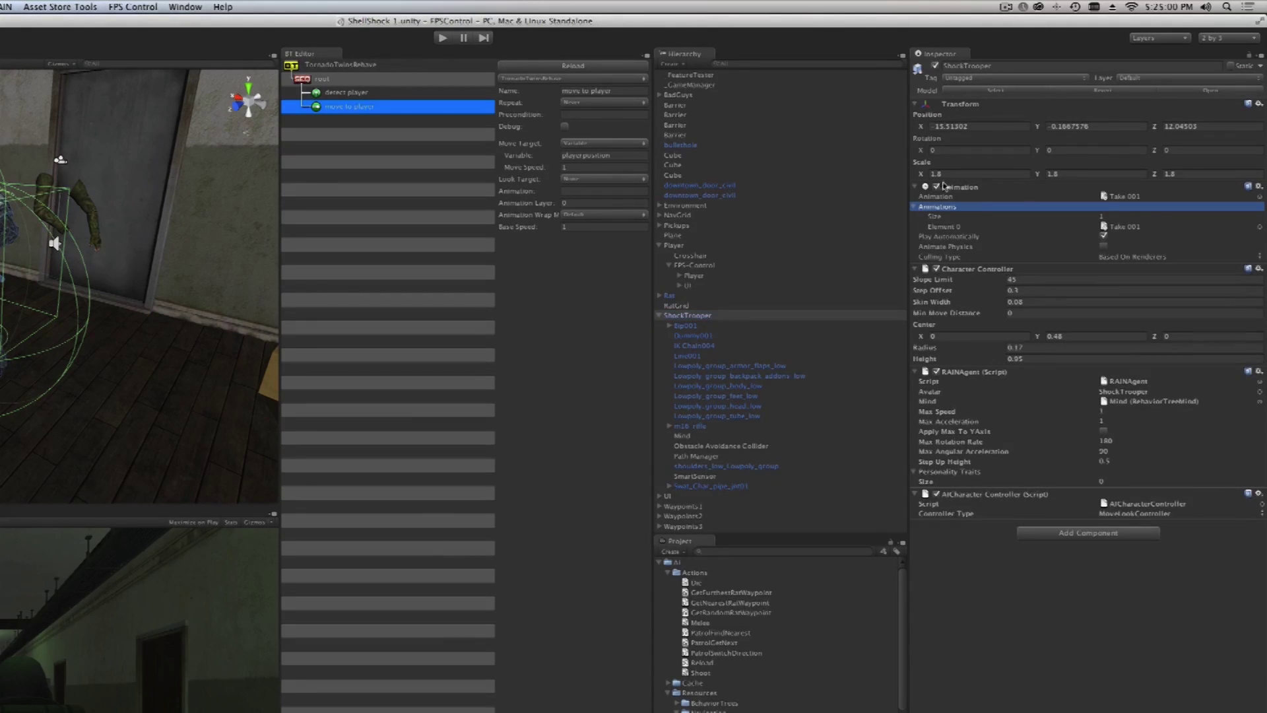
{"action": "left_click", "coordinate": [1108, 216]}
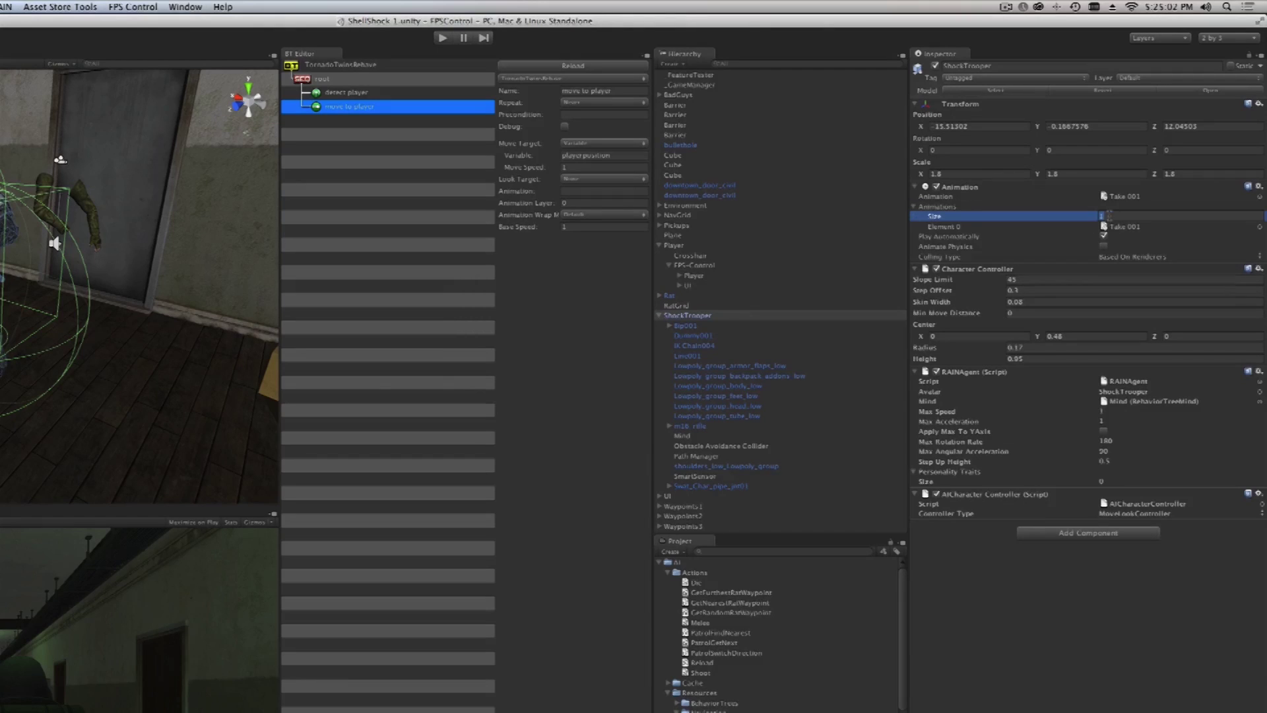
{"action": "type", "text": "2"}
{"action": "key", "text": "Return"}
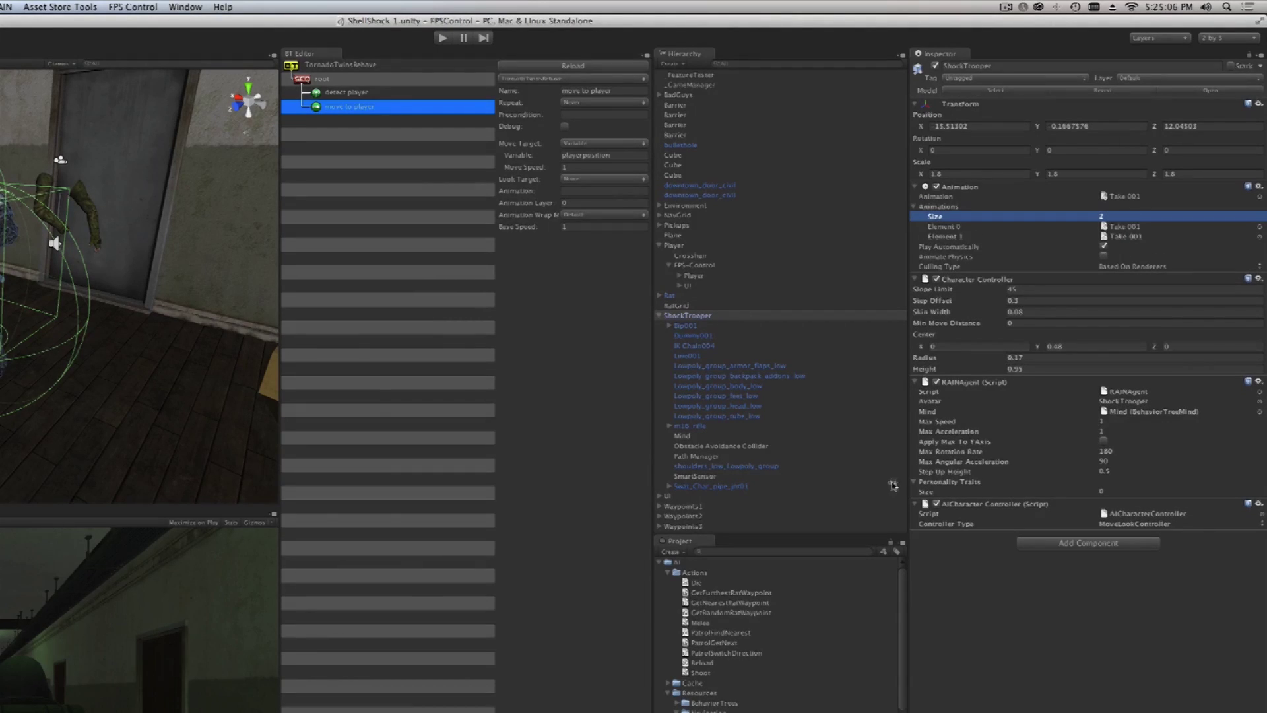
{"action": "left_click_drag", "start_coordinate": [792, 534], "coordinate": [756, 198]}
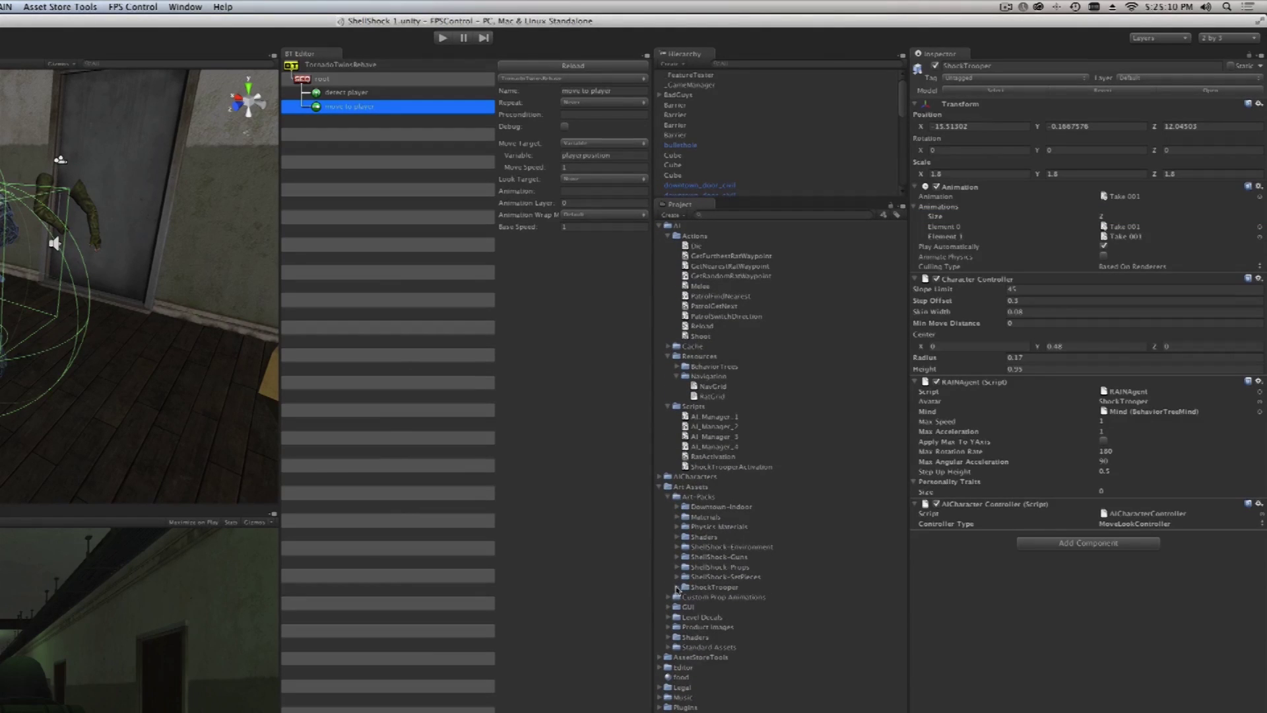
{"action": "left_click", "coordinate": [677, 587]}
- Drag the WoundedWalk clip from SwatCharacter@WoundedWalk onto Element 0 and the default Animation field
{"action": "scroll", "coordinate": [744, 545], "scroll_direction": "down", "scroll_amount": 5}
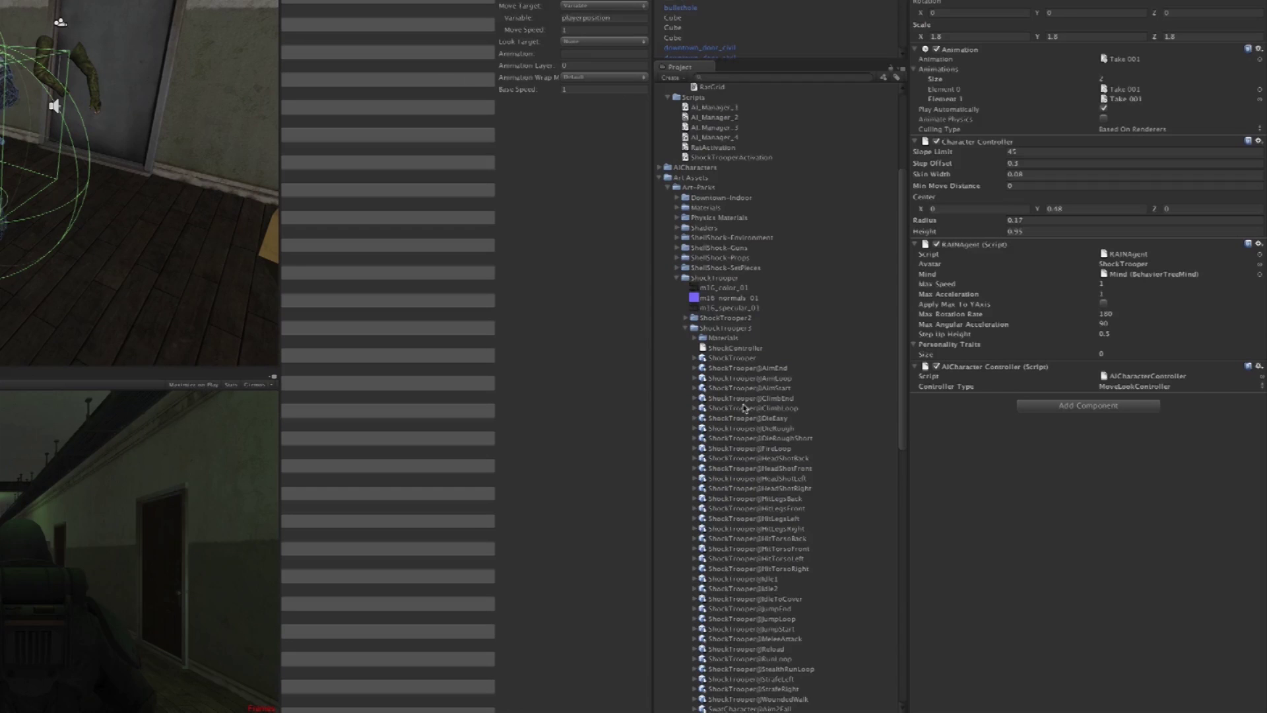
{"action": "scroll", "coordinate": [740, 587], "scroll_direction": "down", "scroll_amount": 6}
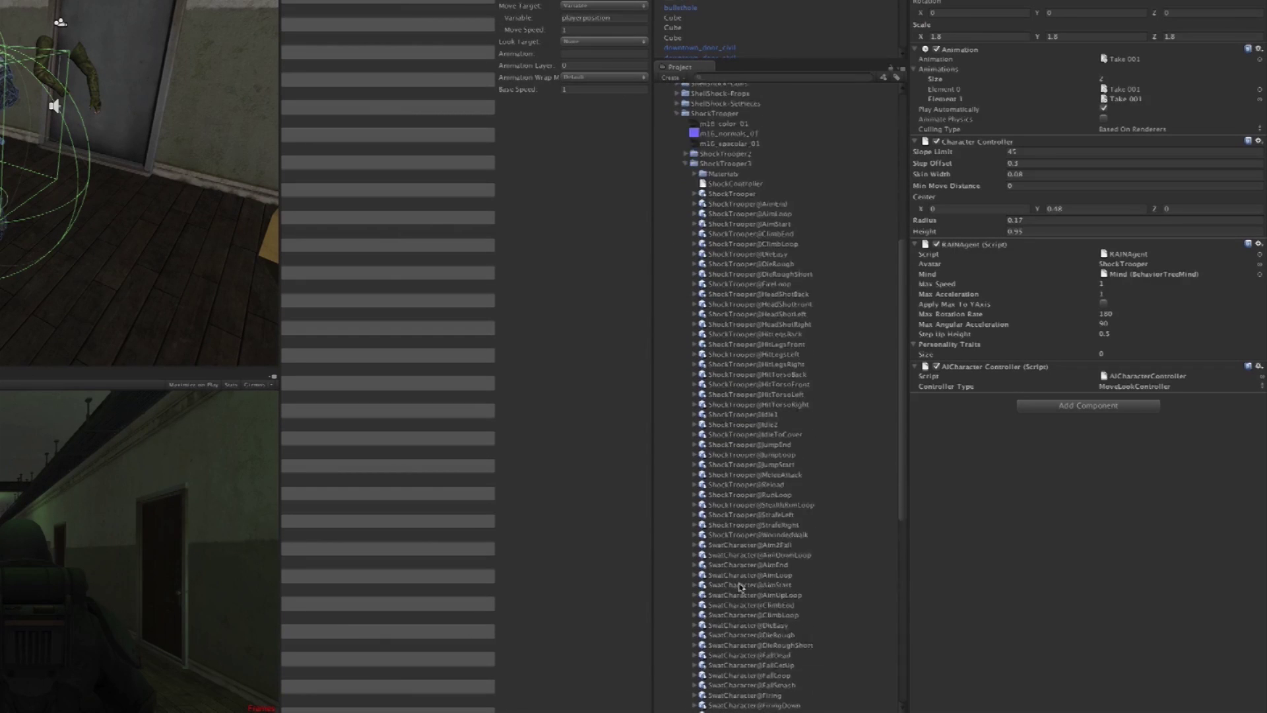
{"action": "scroll", "coordinate": [741, 586], "scroll_direction": "down", "scroll_amount": 5}
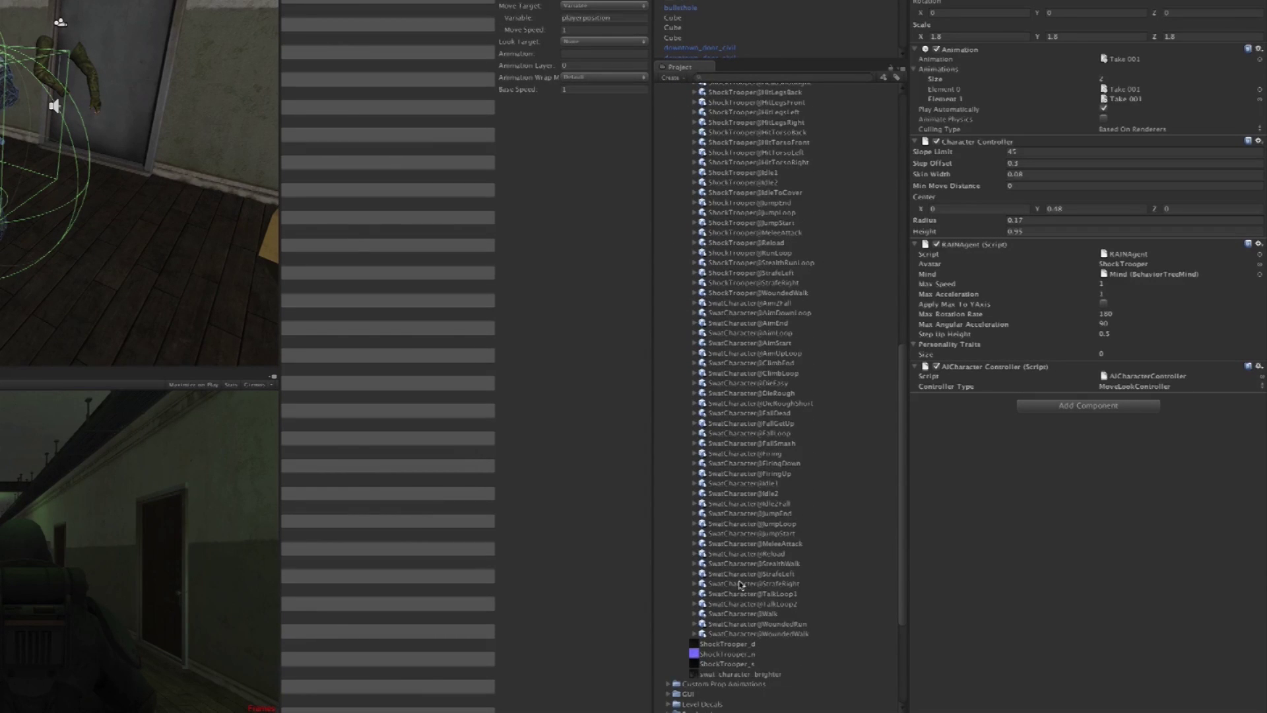
{"action": "scroll", "coordinate": [749, 573], "scroll_direction": "up", "scroll_amount": 9}
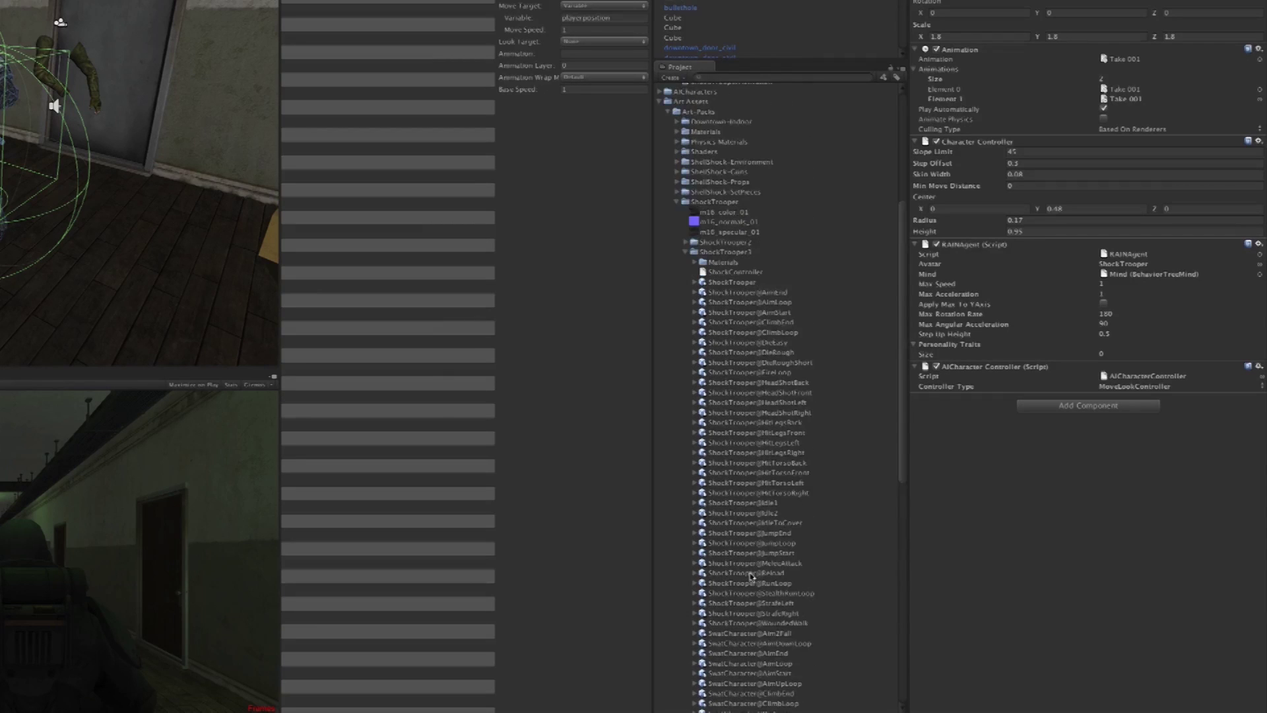
{"action": "scroll", "coordinate": [740, 557], "scroll_direction": "down", "scroll_amount": 5}
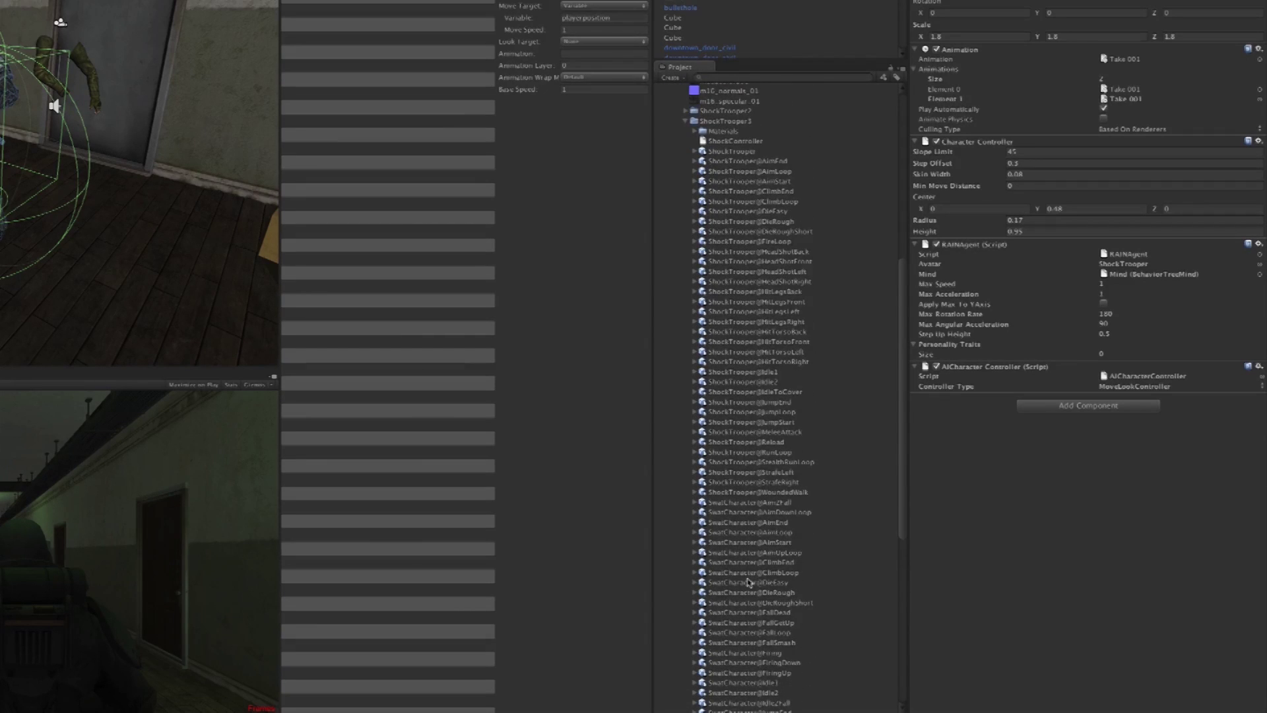
{"action": "scroll", "coordinate": [749, 581], "scroll_direction": "up", "scroll_amount": 5}
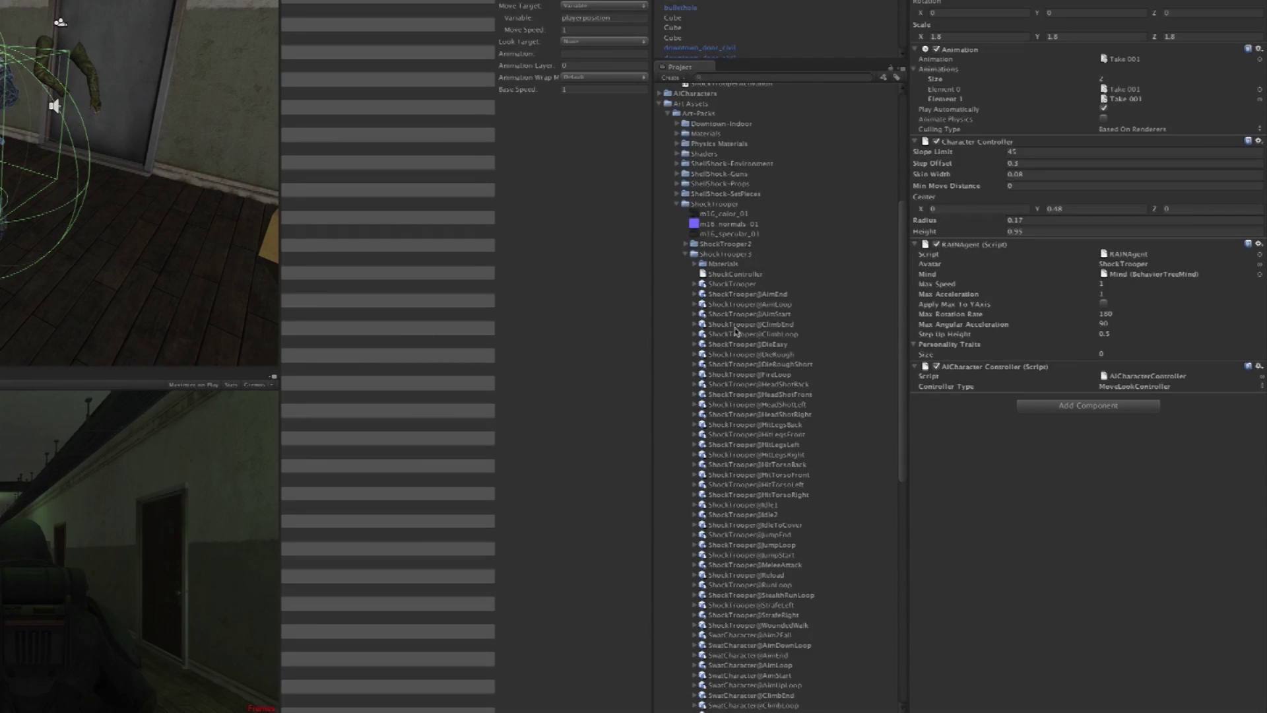
{"action": "scroll", "coordinate": [730, 370], "scroll_direction": "down", "scroll_amount": 8}
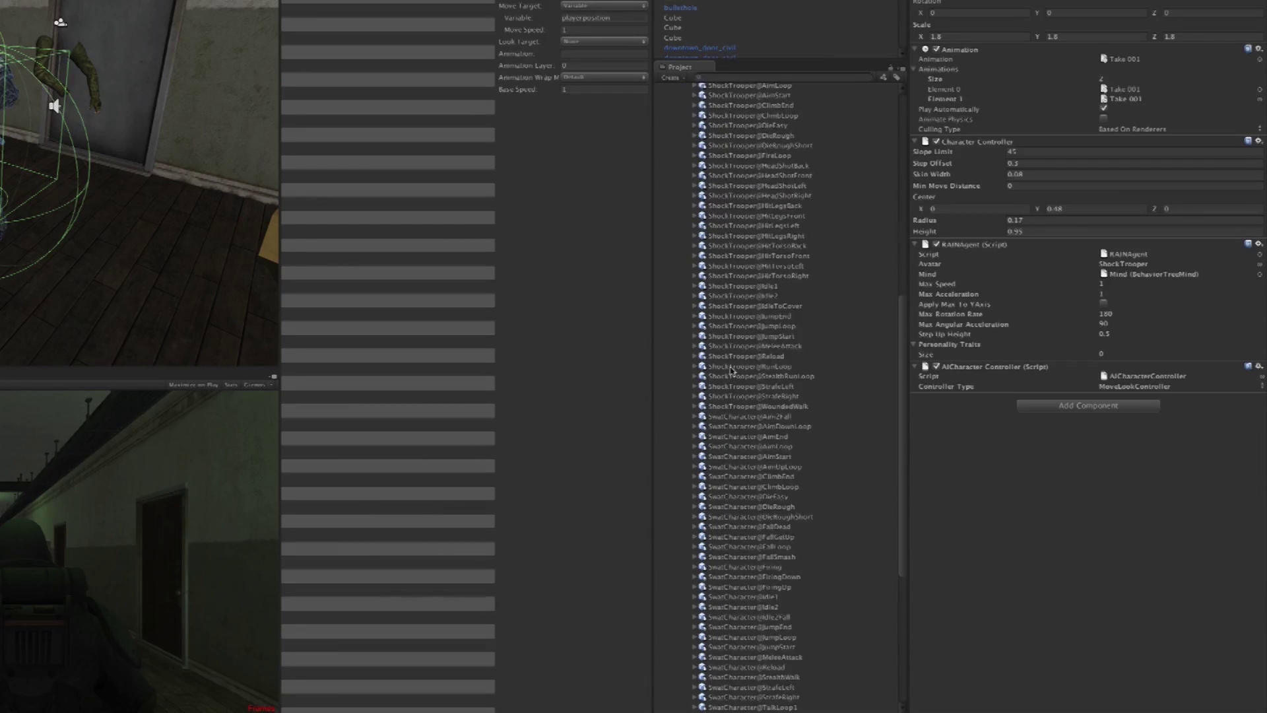
{"action": "scroll", "coordinate": [732, 371], "scroll_direction": "down", "scroll_amount": 2}
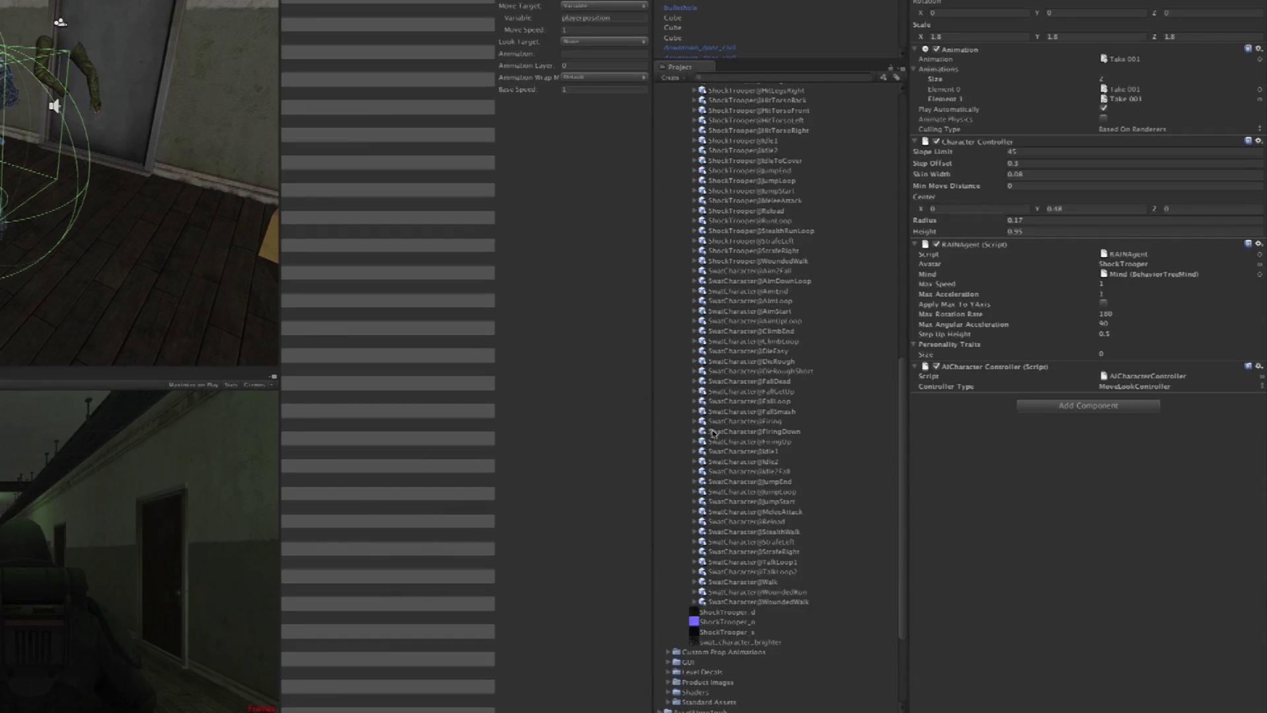
{"action": "left_click", "coordinate": [695, 602]}
{"action": "scroll", "coordinate": [740, 584], "scroll_direction": "down", "scroll_amount": 3}
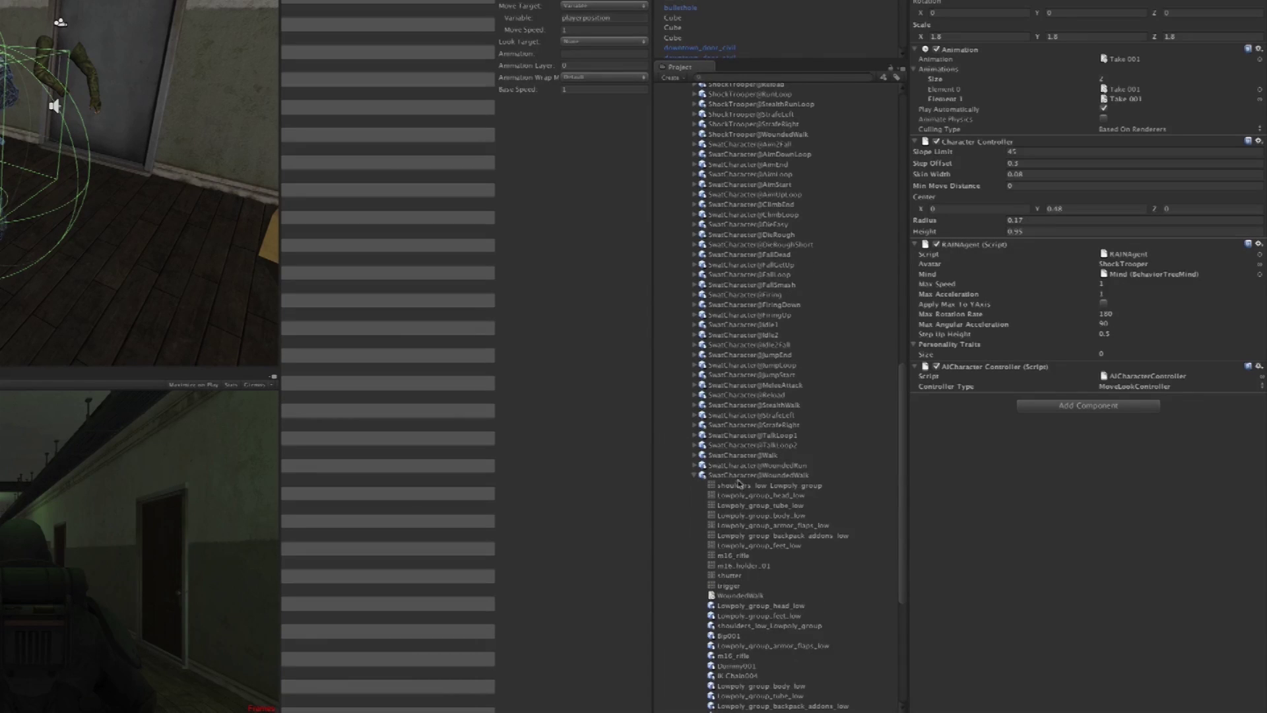
{"action": "scroll", "coordinate": [710, 557], "scroll_direction": "down", "scroll_amount": 2}
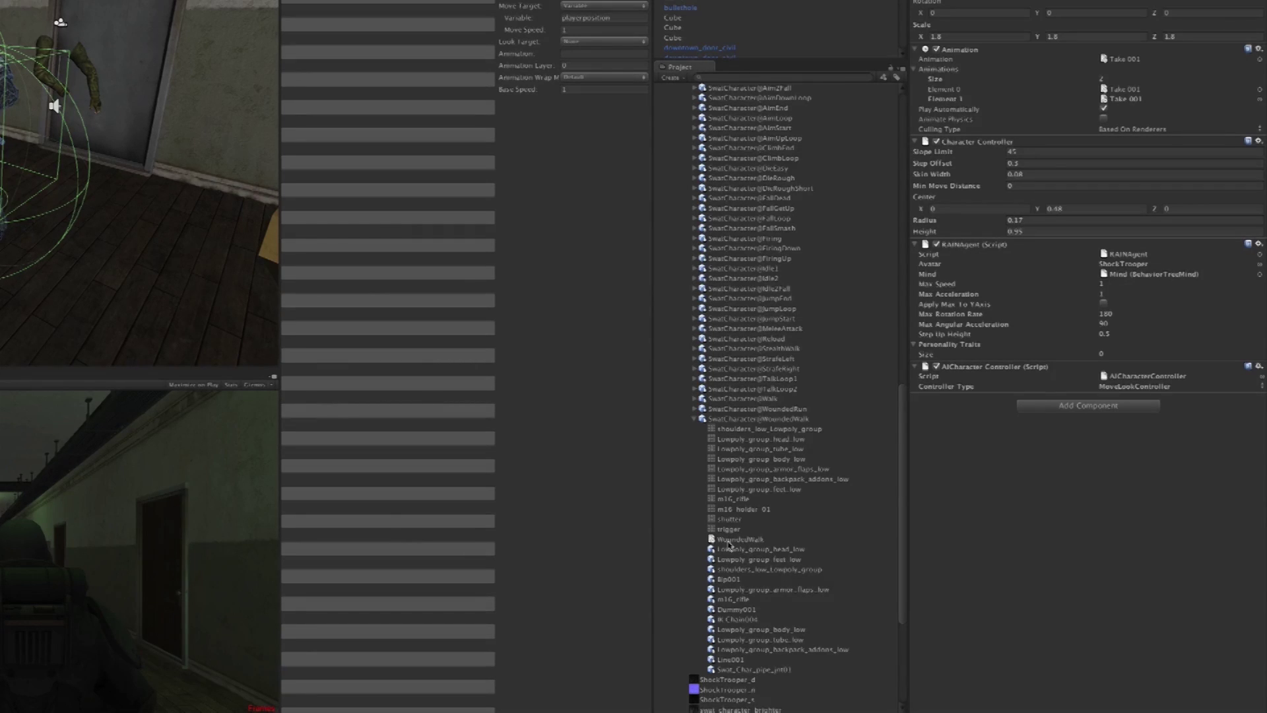
{"action": "left_click_drag", "start_coordinate": [728, 545], "coordinate": [1120, 91]}
{"action": "left_click_drag", "start_coordinate": [741, 542], "coordinate": [1116, 62]}
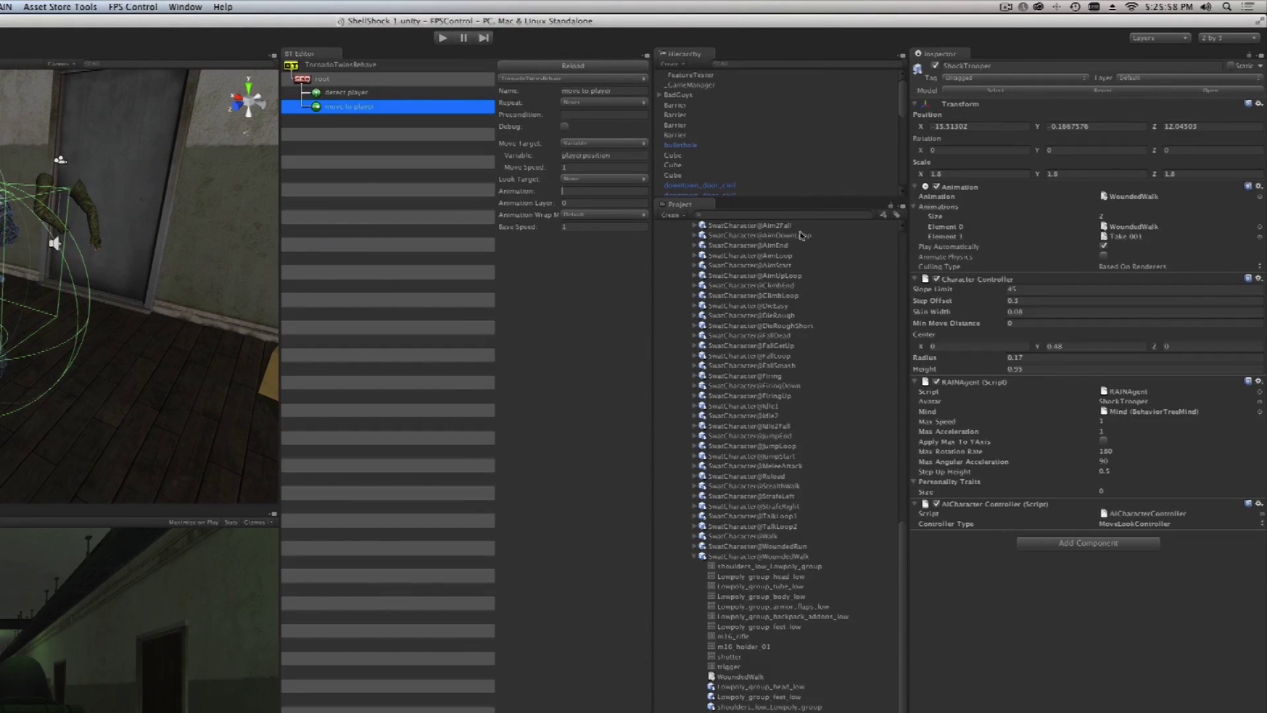
- Give the move node the WoundedWalk animation, Loop wrap mode, and Base Speed 1.5
{"action": "type", "text": "Walk"}
{"action": "left_click", "coordinate": [584, 215]}
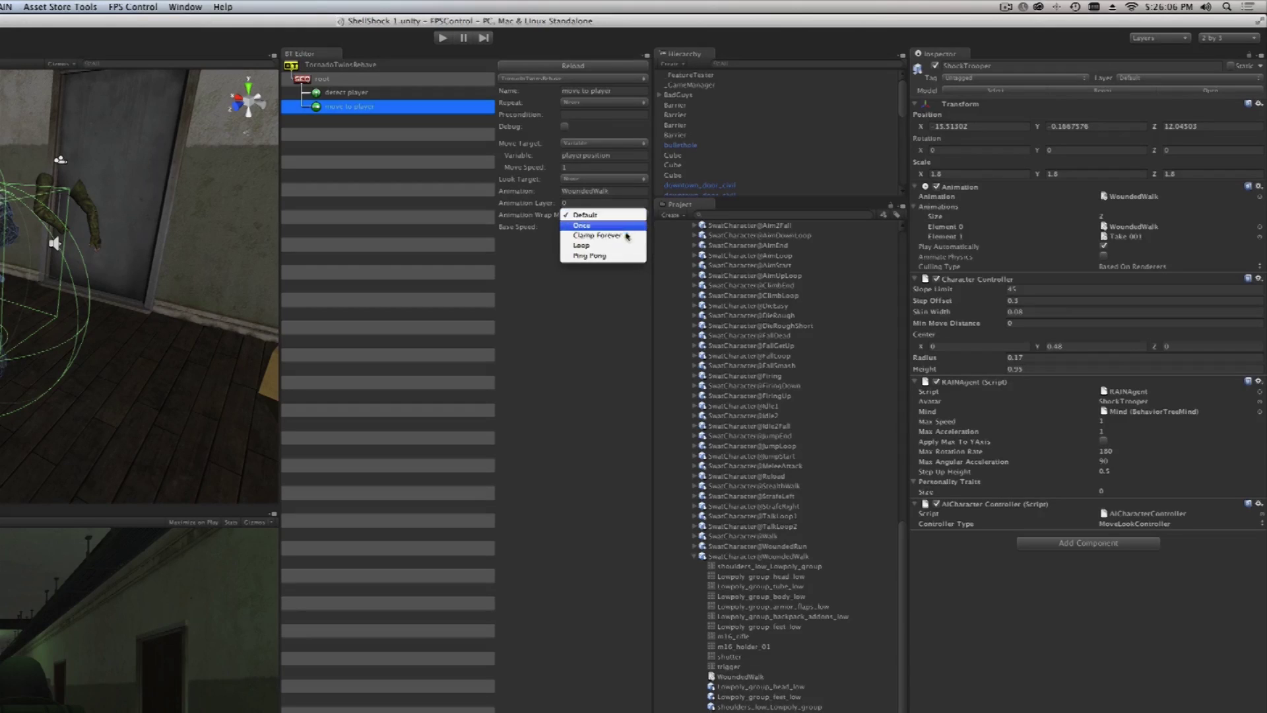
{"action": "left_click", "coordinate": [587, 247]}
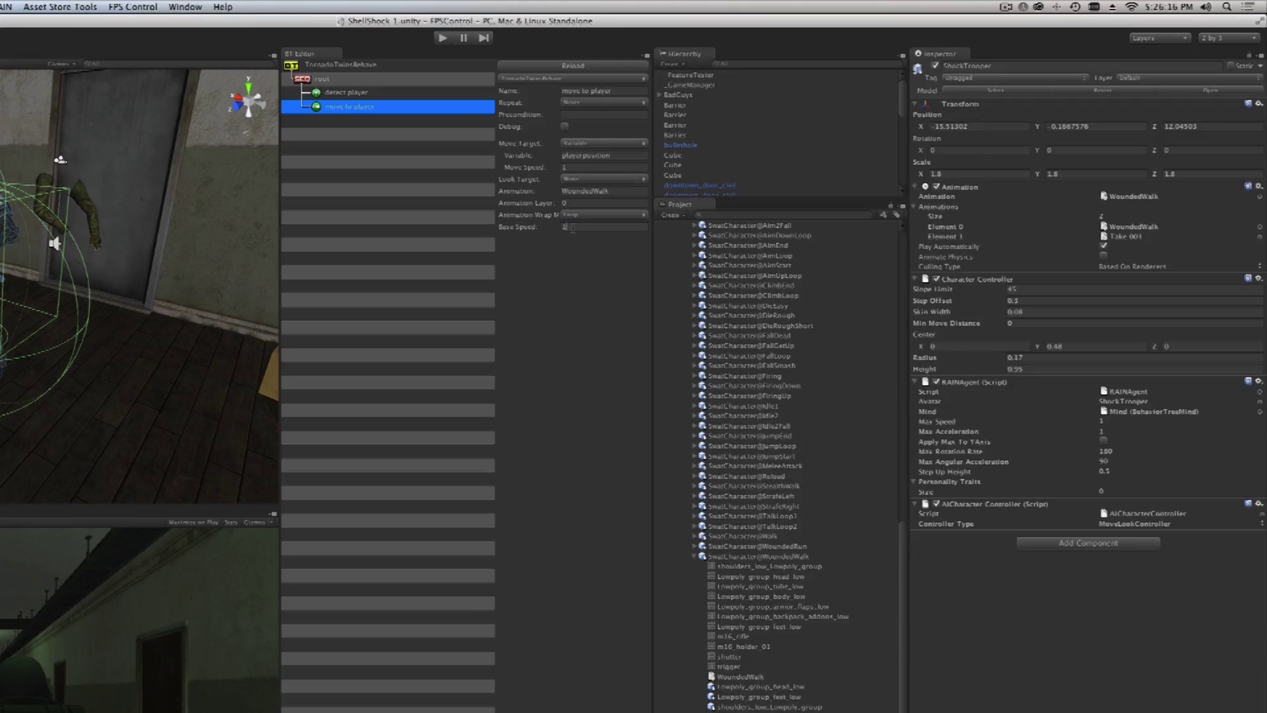
{"action": "type", "text": ".5"}
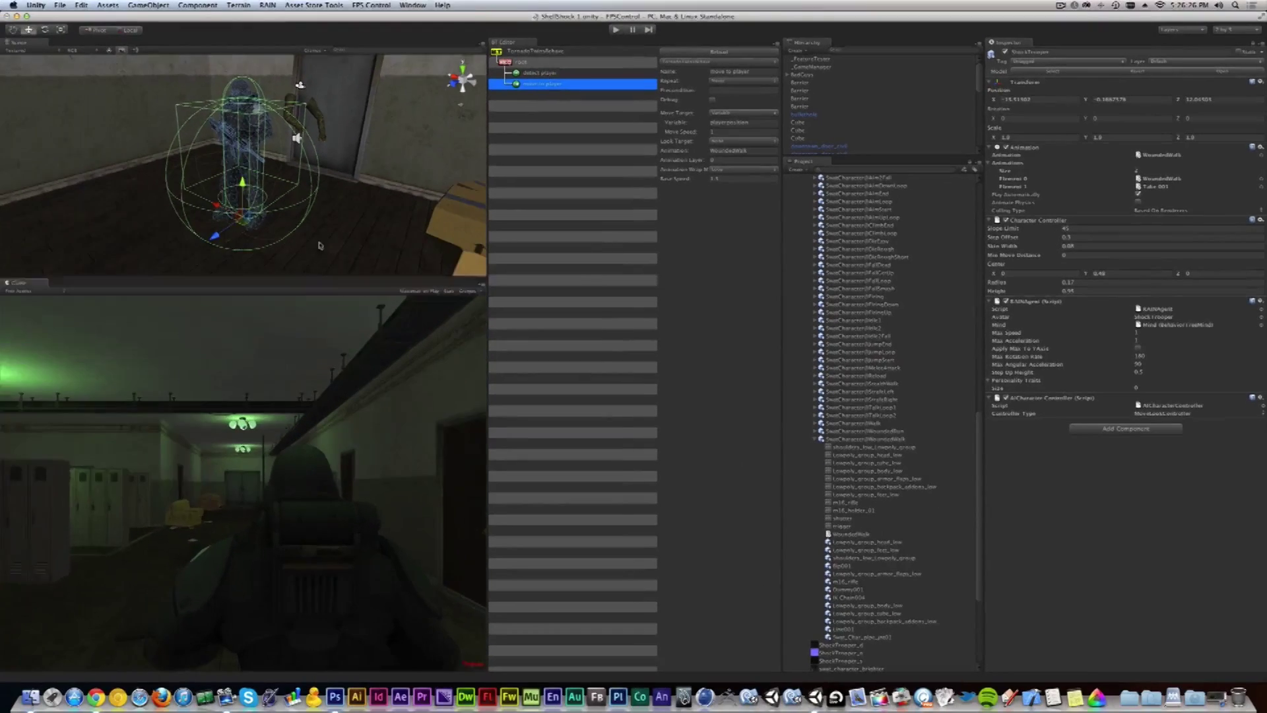
- Enable Maximize on Play, run the scene, and enlarge the Hierarchy to show ShockTrooper's children
{"action": "left_click", "coordinate": [418, 248]}
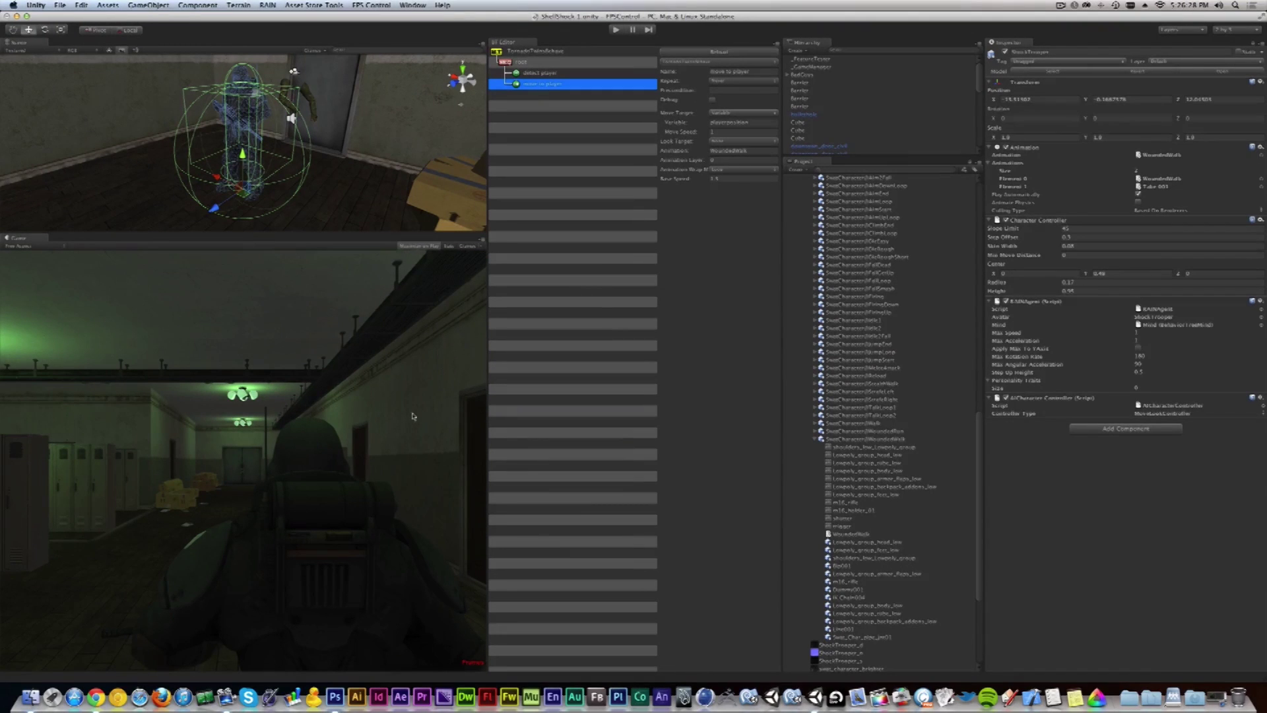
{"action": "left_click", "coordinate": [617, 31]}
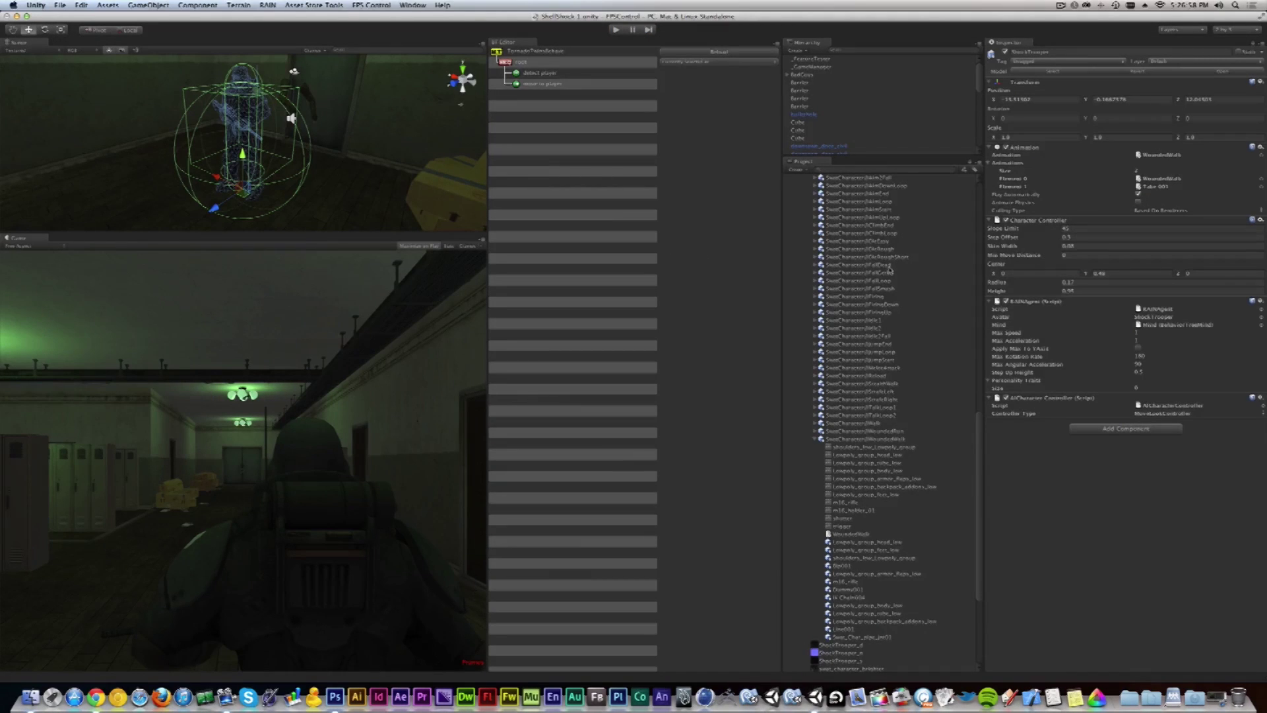
{"action": "scroll", "coordinate": [890, 271], "scroll_direction": "up", "scroll_amount": 5}
{"action": "left_click_drag", "start_coordinate": [865, 155], "coordinate": [868, 430]}
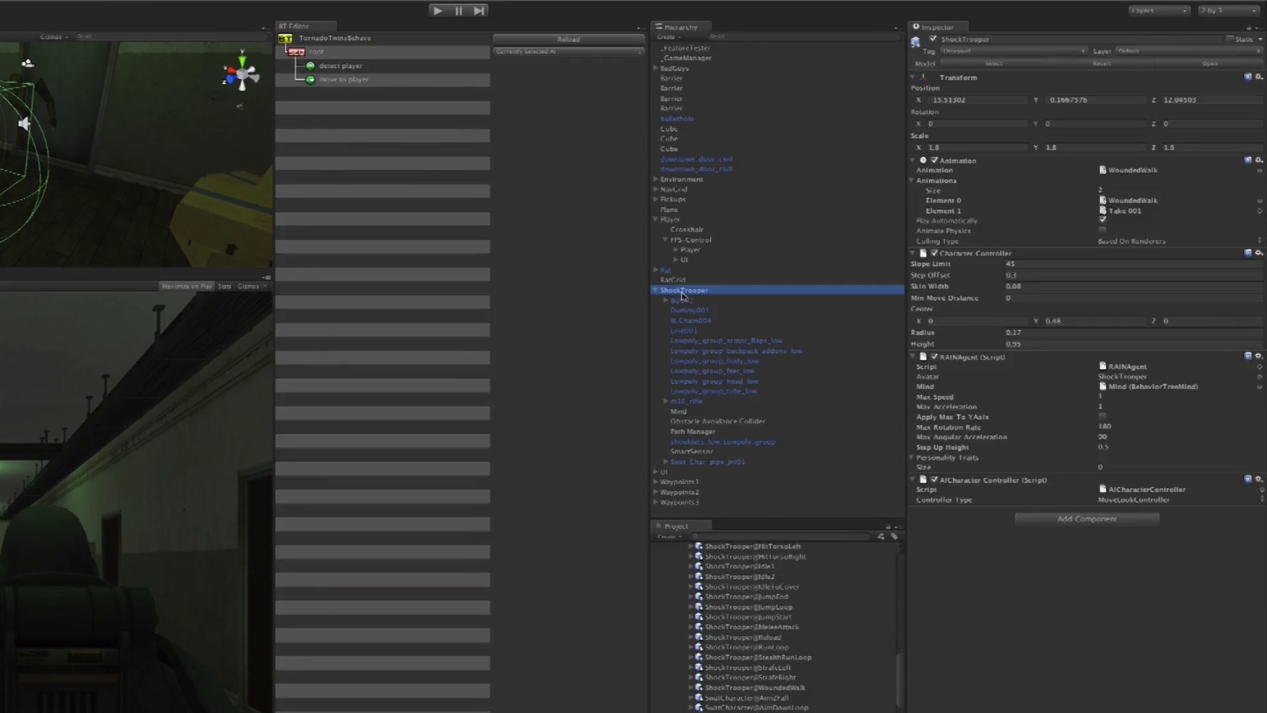
- Inspect the ShockTrooper's Path Manager during play, enlarging and zooming the Scene view onto the character
{"action": "left_click", "coordinate": [683, 435]}
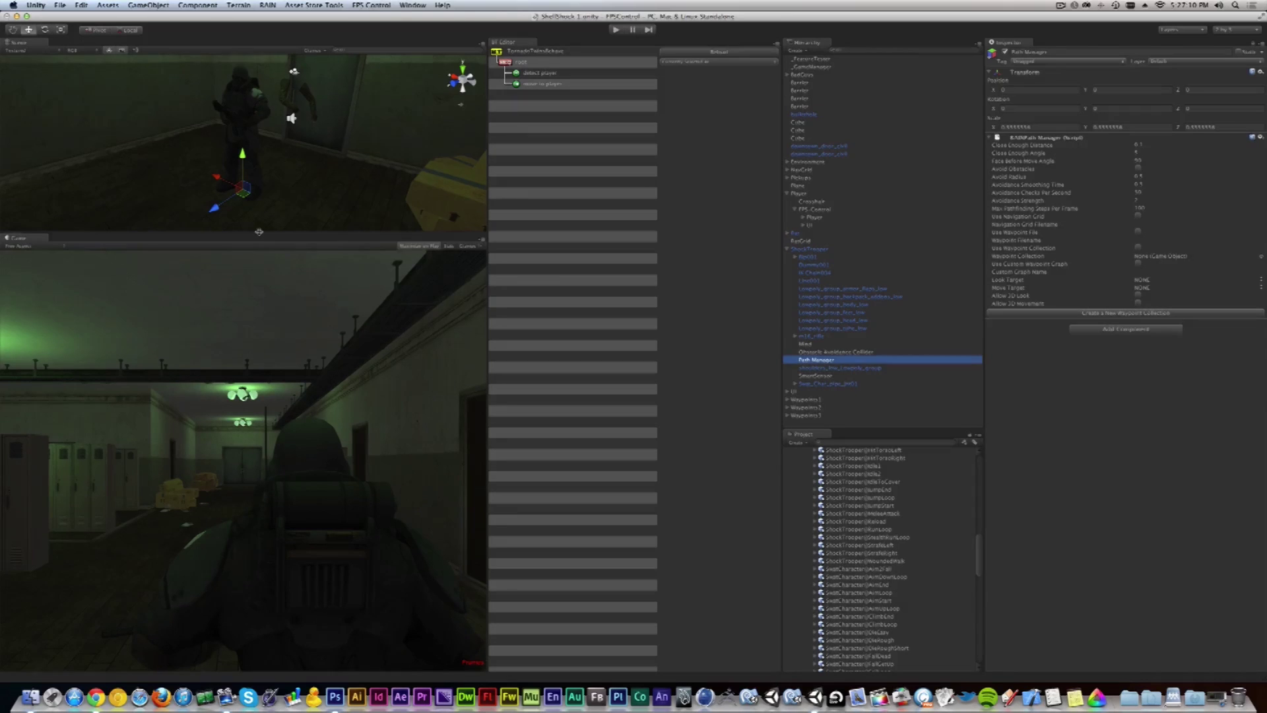
{"action": "left_click_drag", "start_coordinate": [258, 232], "coordinate": [259, 408]}
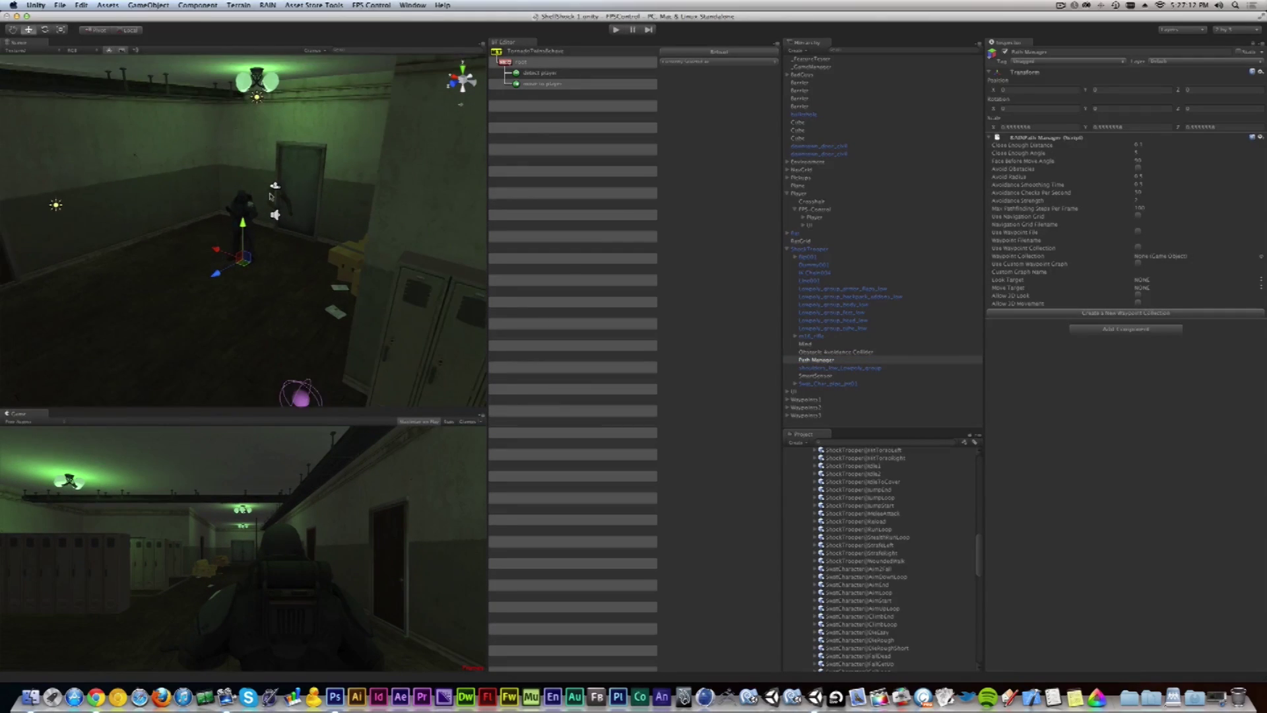
{"action": "scroll", "coordinate": [272, 196], "scroll_direction": "up", "scroll_amount": 4}
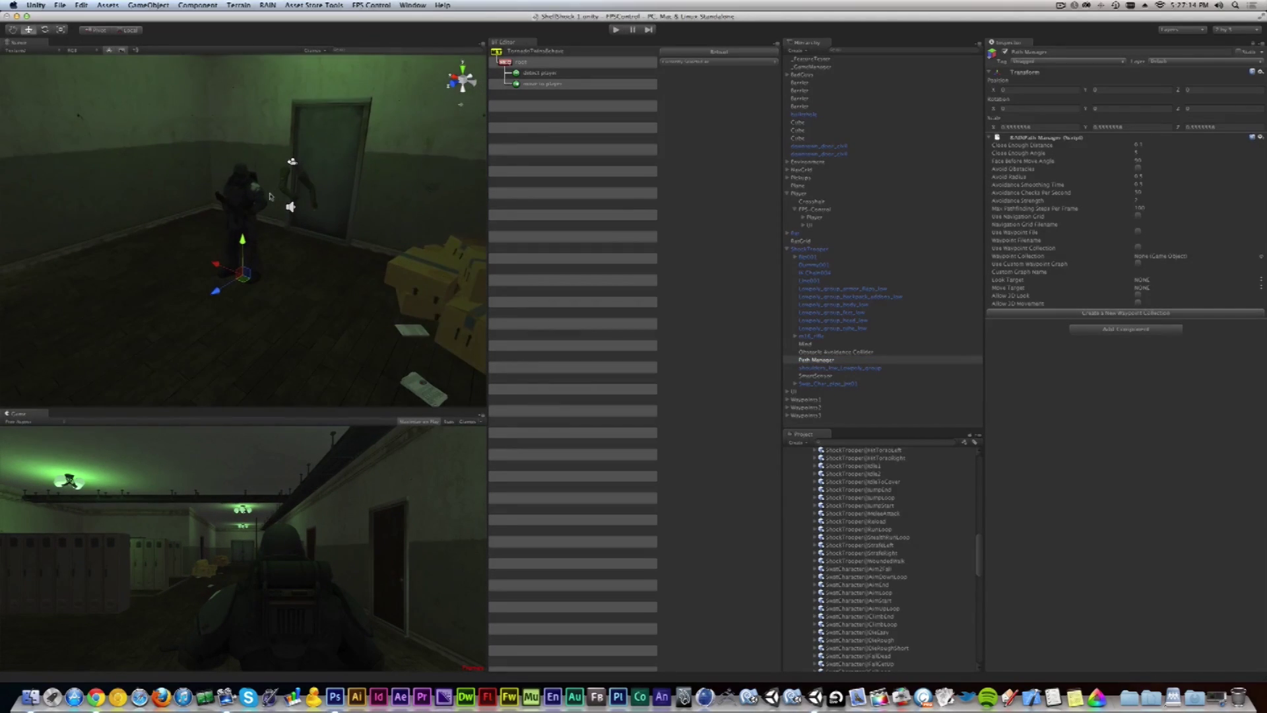